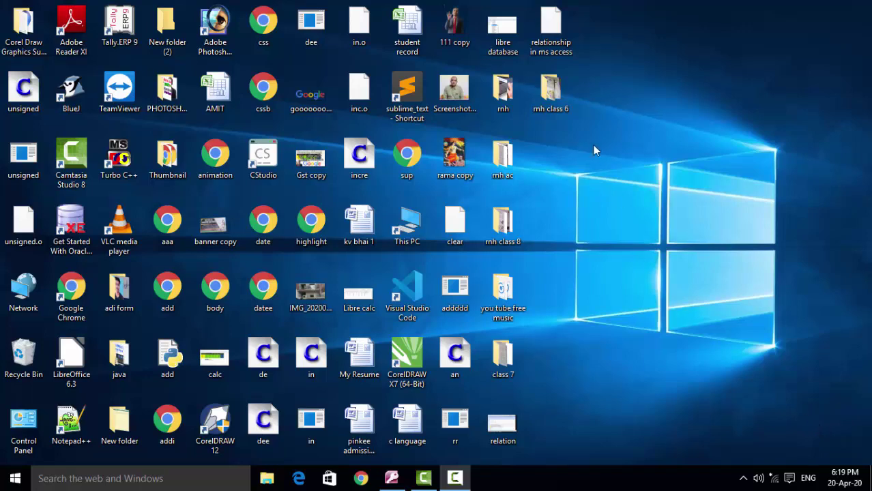
Refresh the desktop nine times from its right-click menu, then bring up the Start menu.
{"action": "right_click", "coordinate": [592, 136]}
{"action": "left_click", "coordinate": [622, 172]}
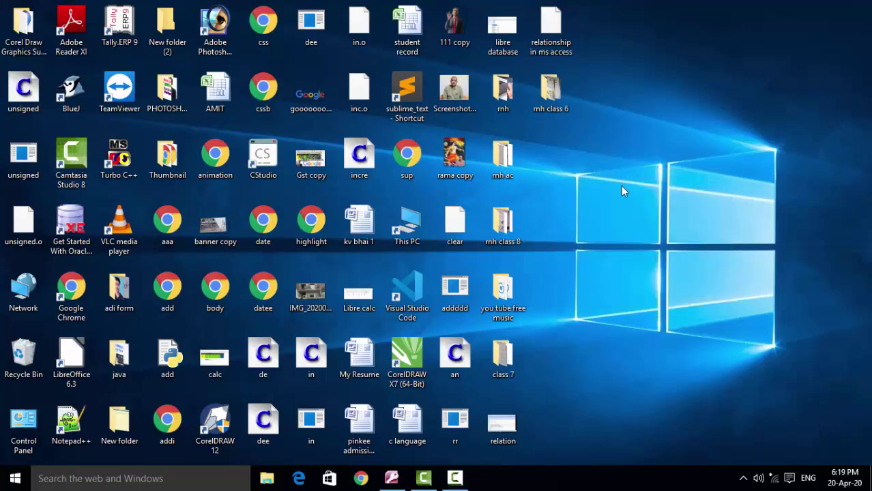
{"action": "right_click", "coordinate": [625, 200]}
{"action": "left_click", "coordinate": [650, 237]}
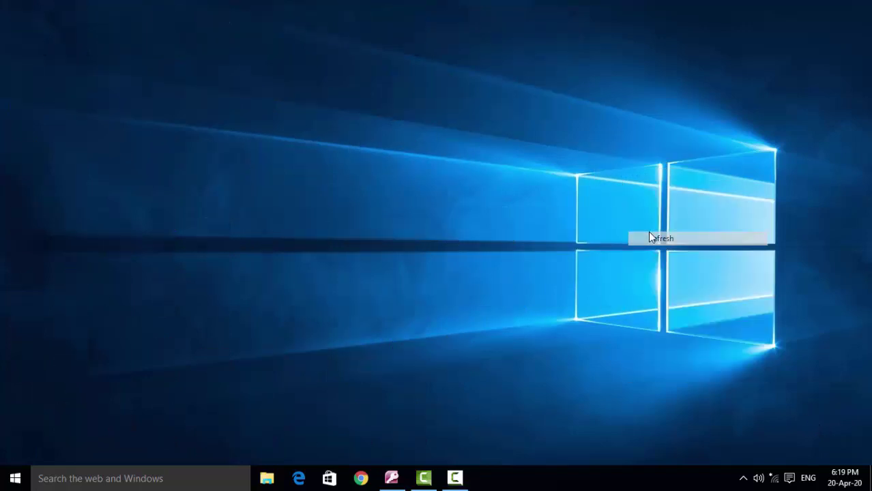
{"action": "right_click", "coordinate": [649, 232]}
{"action": "left_click", "coordinate": [656, 261]}
{"action": "right_click", "coordinate": [656, 263]}
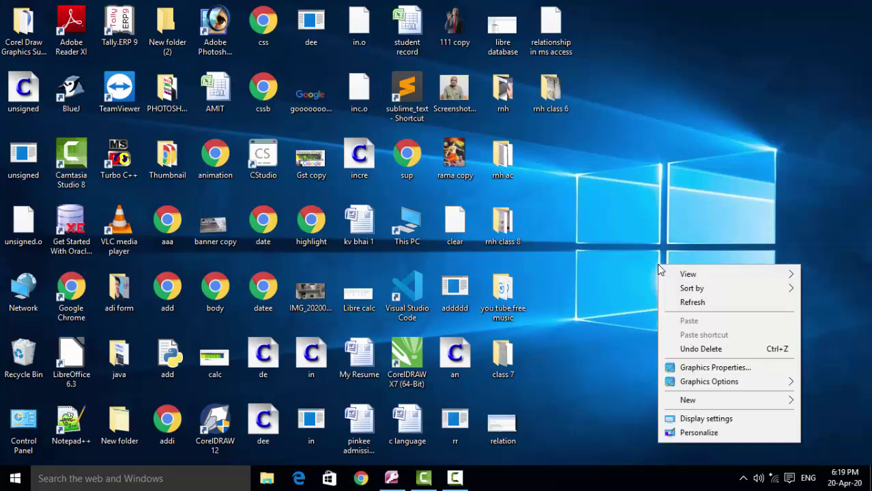
{"action": "left_click", "coordinate": [662, 302]}
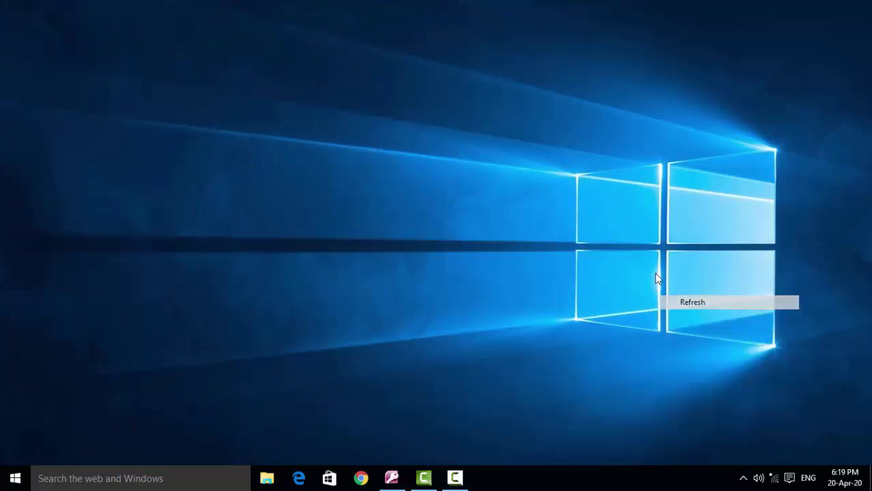
{"action": "right_click", "coordinate": [586, 183]}
{"action": "left_click", "coordinate": [621, 222]}
{"action": "right_click", "coordinate": [619, 217]}
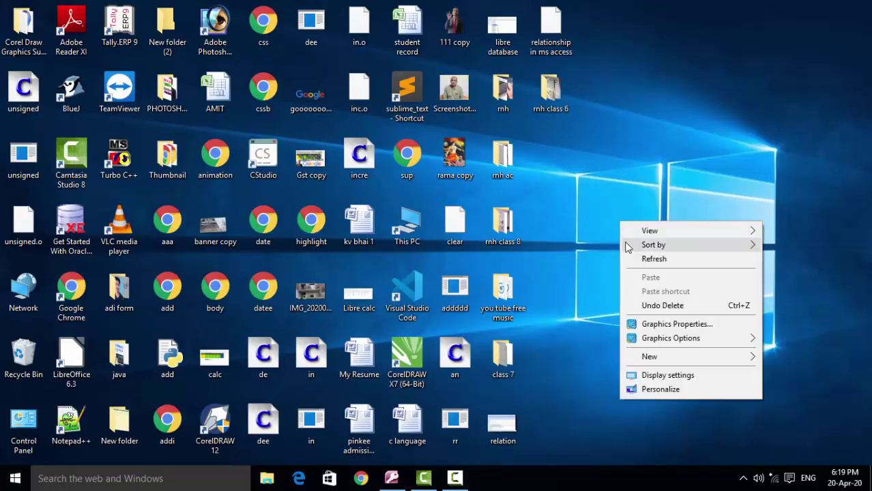
{"action": "left_click", "coordinate": [635, 256]}
{"action": "right_click", "coordinate": [635, 258]}
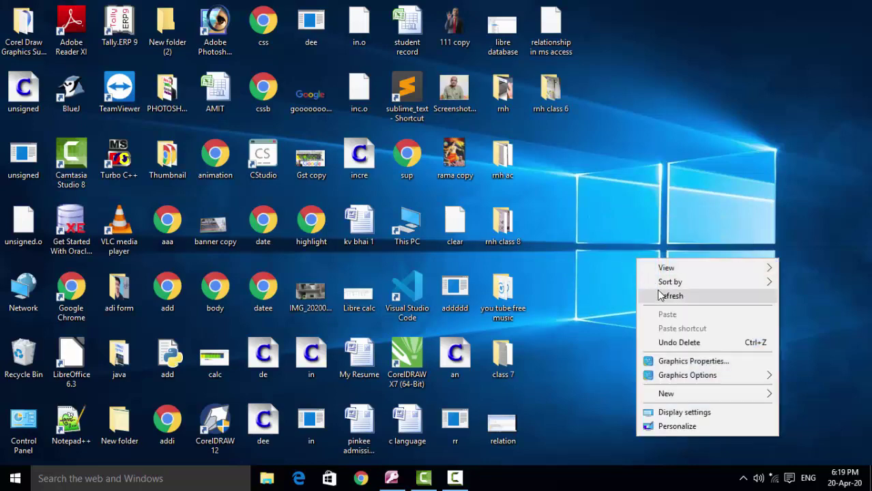
{"action": "left_click", "coordinate": [661, 295]}
{"action": "right_click", "coordinate": [588, 170]}
{"action": "mouse_move", "coordinate": [670, 281]}
{"action": "left_click", "coordinate": [617, 208]}
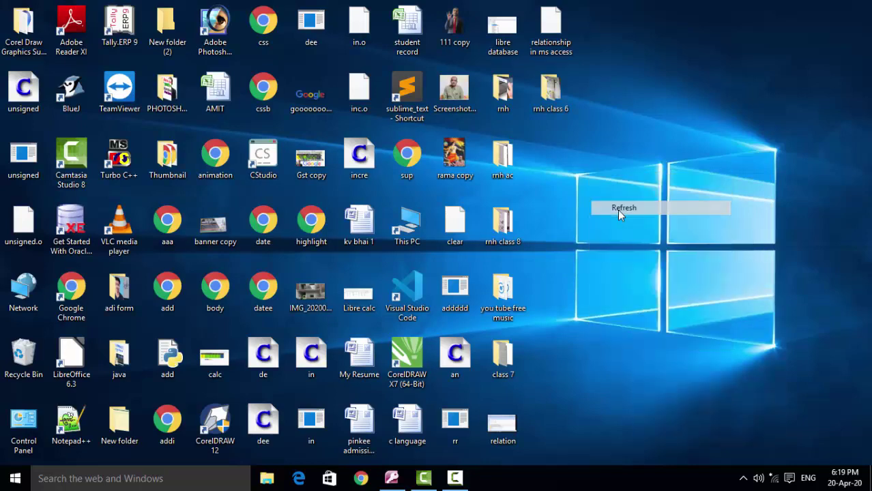
{"action": "right_click", "coordinate": [619, 212]}
{"action": "left_click", "coordinate": [645, 251]}
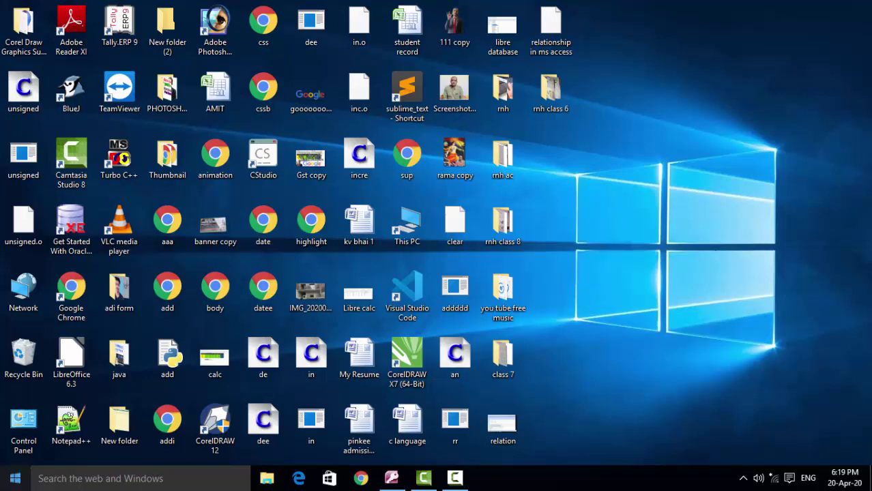
{"action": "left_click", "coordinate": [5, 485]}
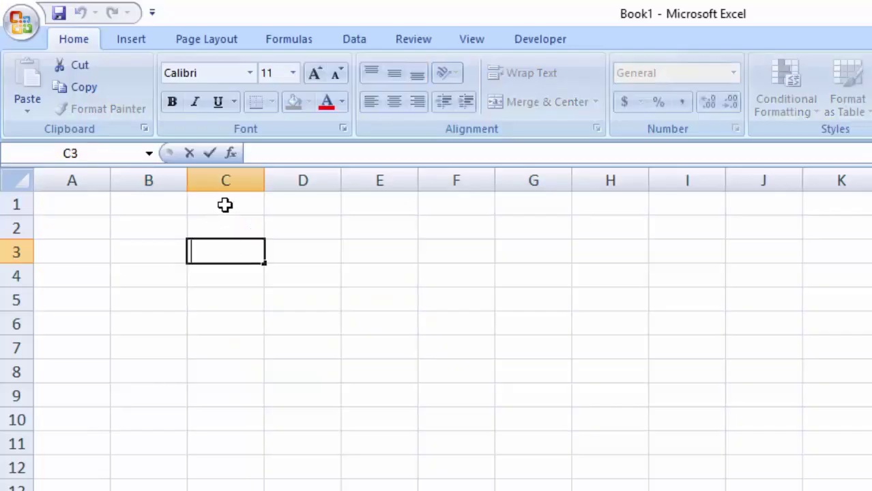
Select columns C, B and A and rows 1–3 in turn, ending on cell B2.
{"action": "left_click", "coordinate": [224, 179]}
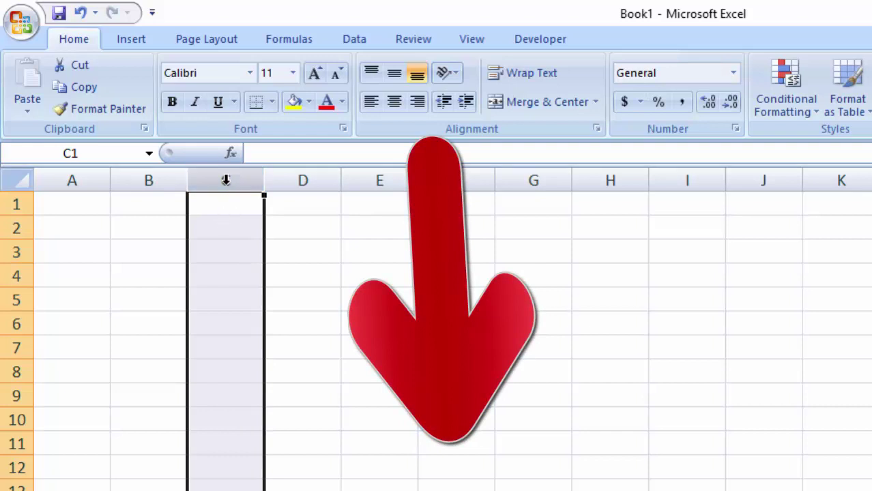
{"action": "left_click", "coordinate": [19, 203]}
{"action": "left_click", "coordinate": [204, 179]}
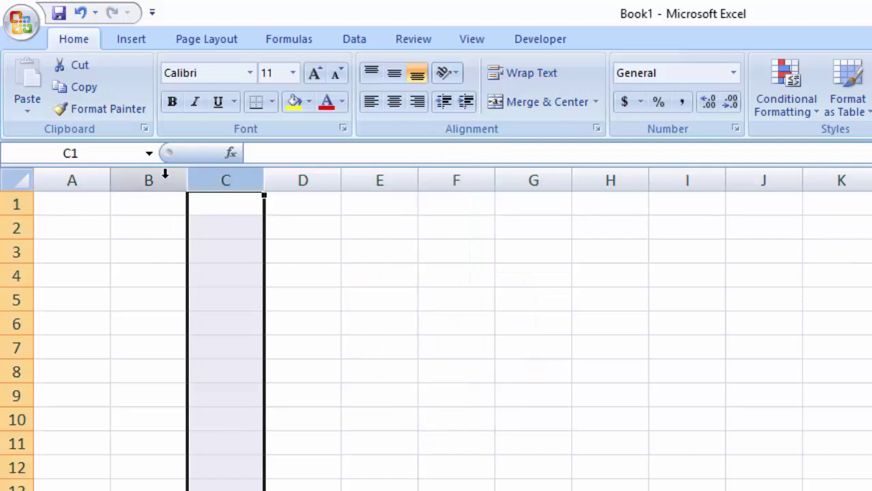
{"action": "left_click", "coordinate": [148, 179]}
{"action": "left_click", "coordinate": [72, 179]}
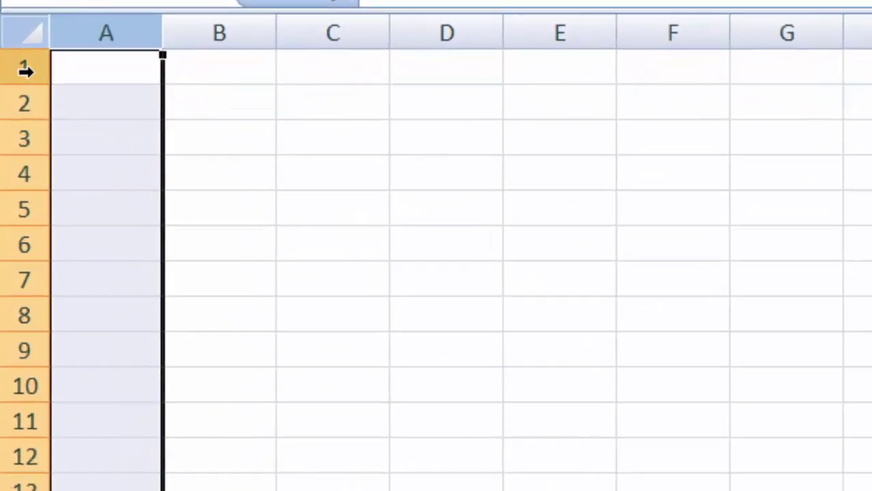
{"action": "left_click", "coordinate": [24, 69]}
{"action": "left_click", "coordinate": [13, 108]}
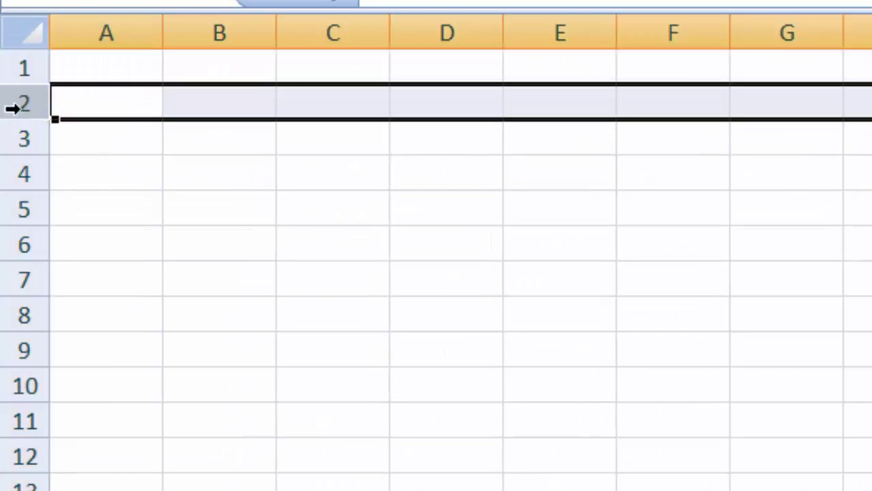
{"action": "left_click", "coordinate": [20, 140]}
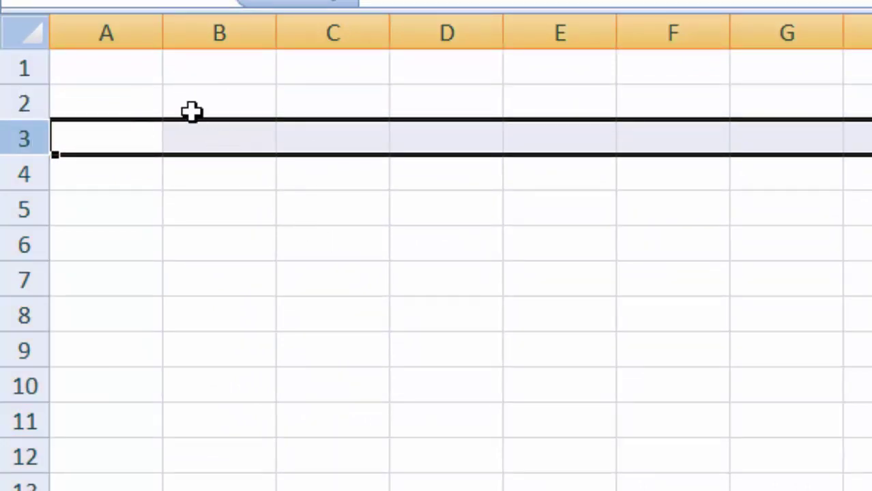
{"action": "left_click", "coordinate": [191, 99]}
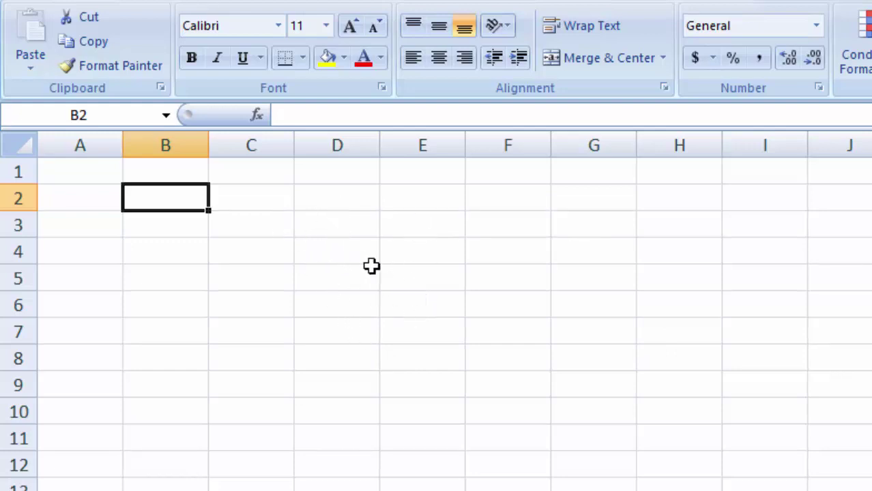
Enter jan in cell E3.
{"action": "left_click", "coordinate": [342, 239]}
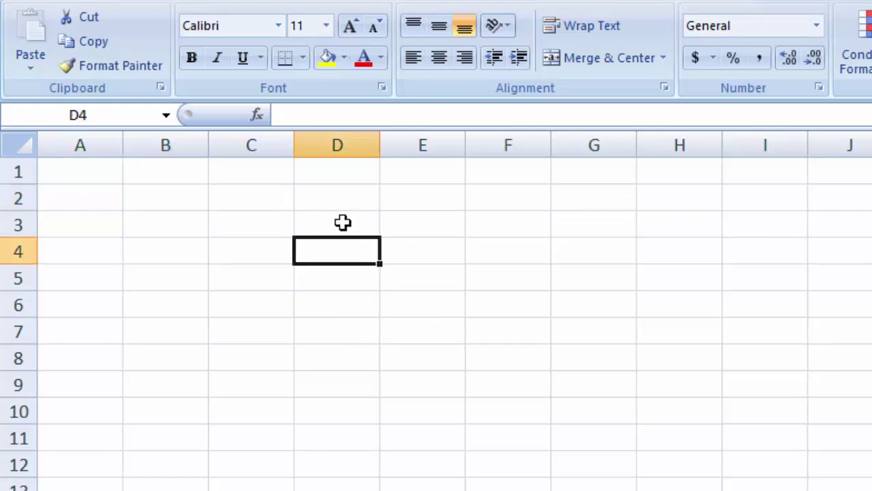
{"action": "double_click", "coordinate": [342, 223]}
{"action": "left_click", "coordinate": [402, 232]}
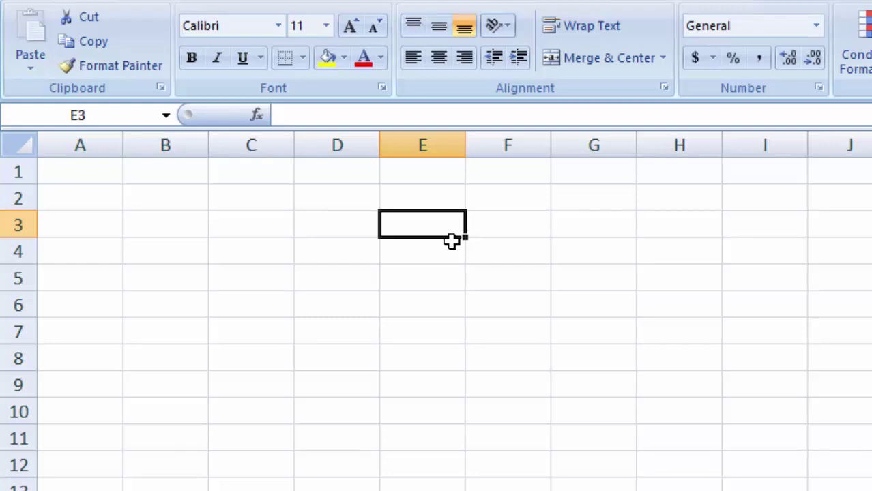
{"action": "type", "text": "jan"}
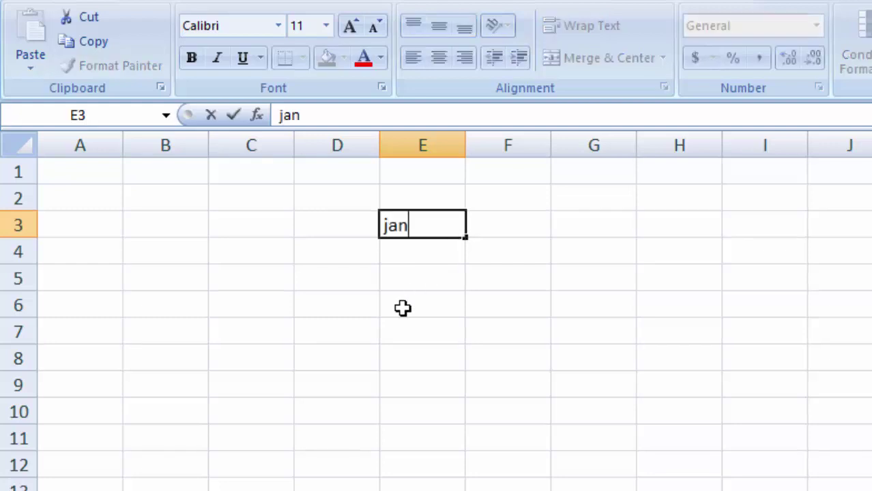
{"action": "left_click", "coordinate": [402, 308]}
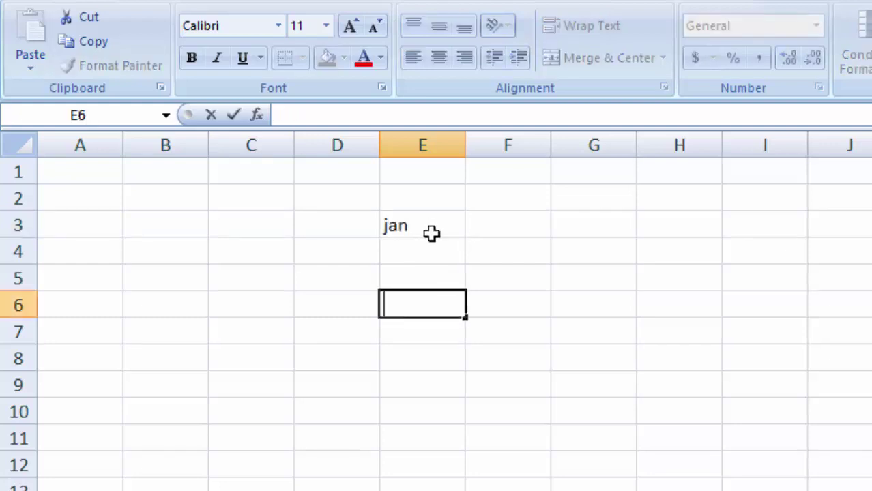
Drag E3's fill handle across to J3 to fill feb through jun.
{"action": "left_click", "coordinate": [433, 230]}
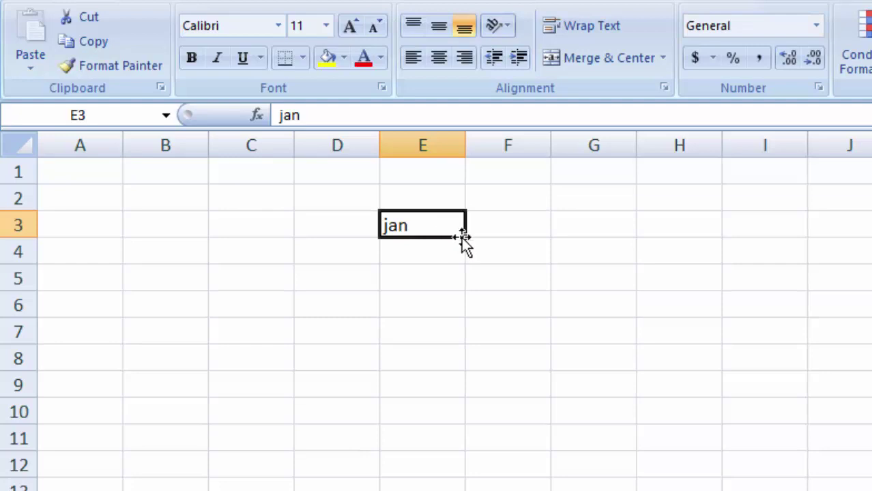
{"action": "left_click_drag", "start_coordinate": [464, 237], "coordinate": [518, 237]}
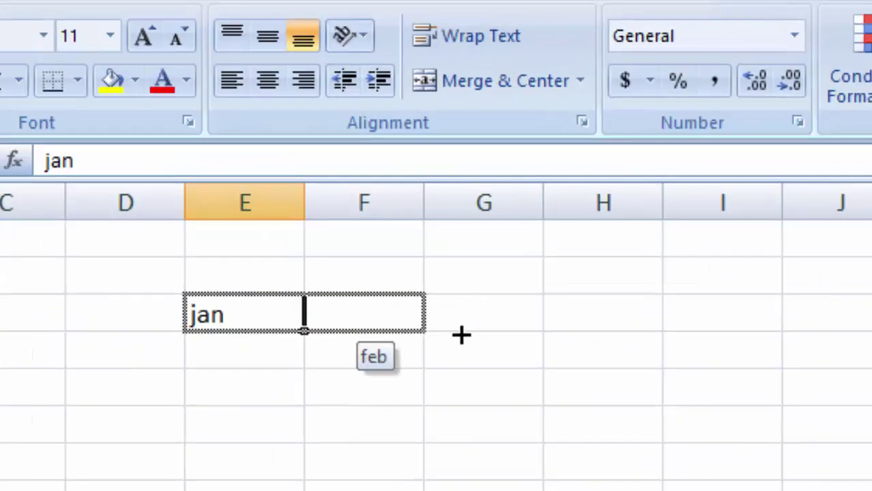
{"action": "left_click_drag", "start_coordinate": [486, 334], "coordinate": [520, 334]}
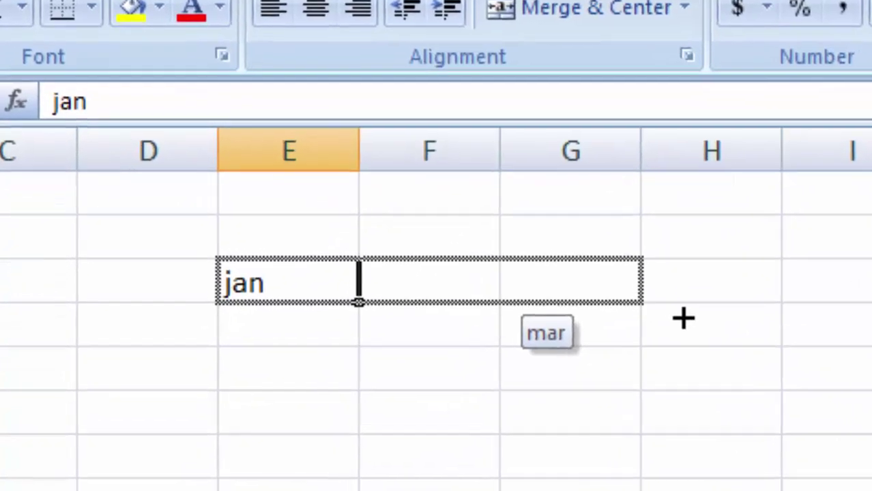
{"action": "left_click_drag", "start_coordinate": [578, 343], "coordinate": [620, 344]}
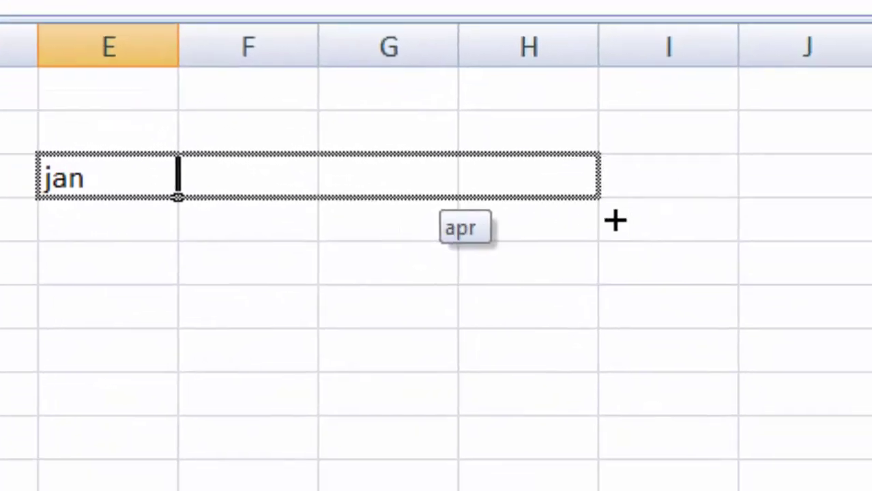
{"action": "left_click_drag", "start_coordinate": [615, 220], "coordinate": [697, 219]}
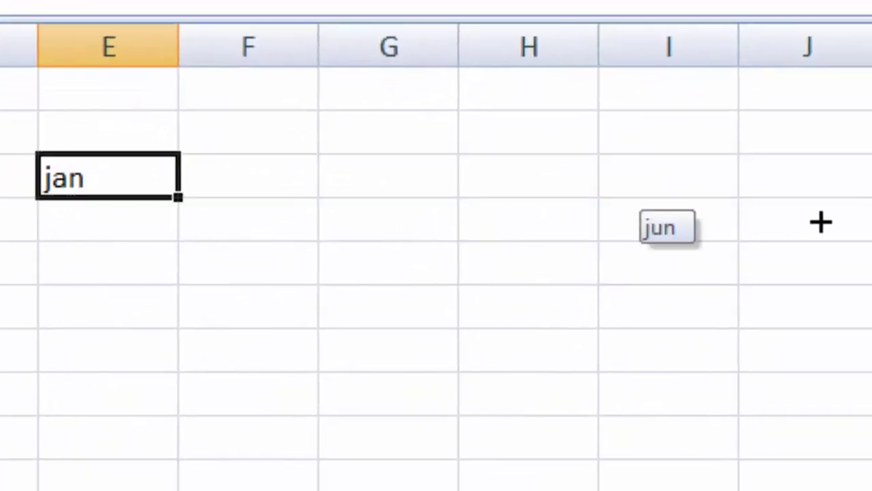
{"action": "left_click_drag", "start_coordinate": [806, 223], "coordinate": [823, 219]}
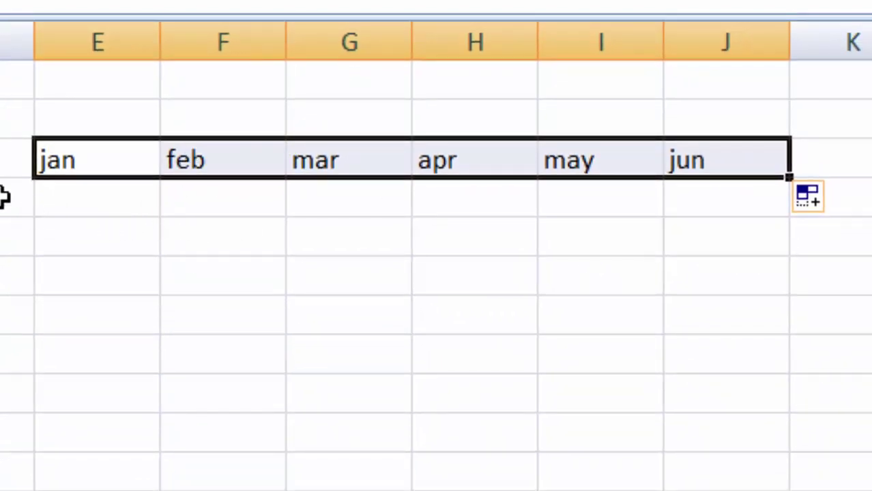
Type sun in E5 and fill the days down through mon…sat to sun.
{"action": "left_click", "coordinate": [69, 277]}
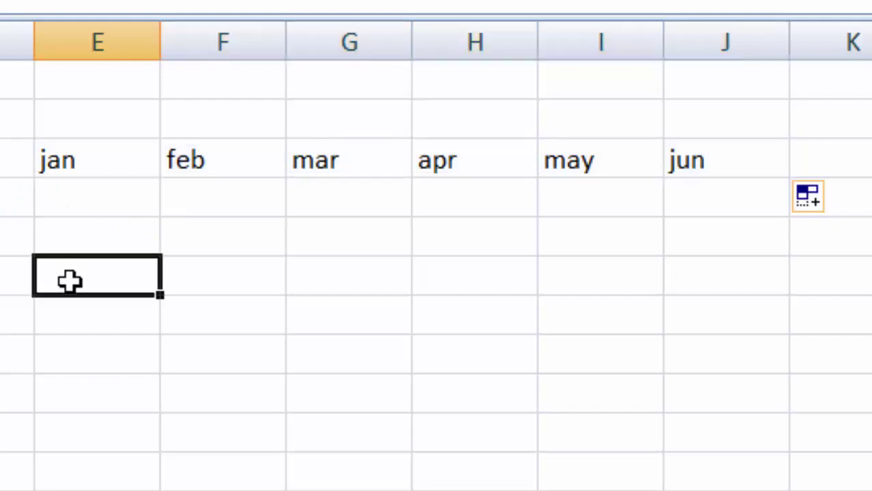
{"action": "type", "text": "s"}
{"action": "type", "text": "u"}
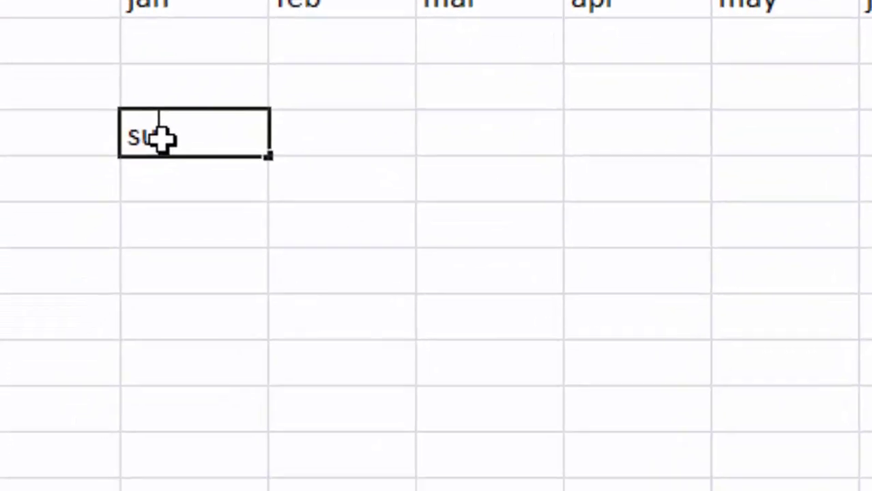
{"action": "type", "text": "n"}
{"action": "key", "text": "Return"}
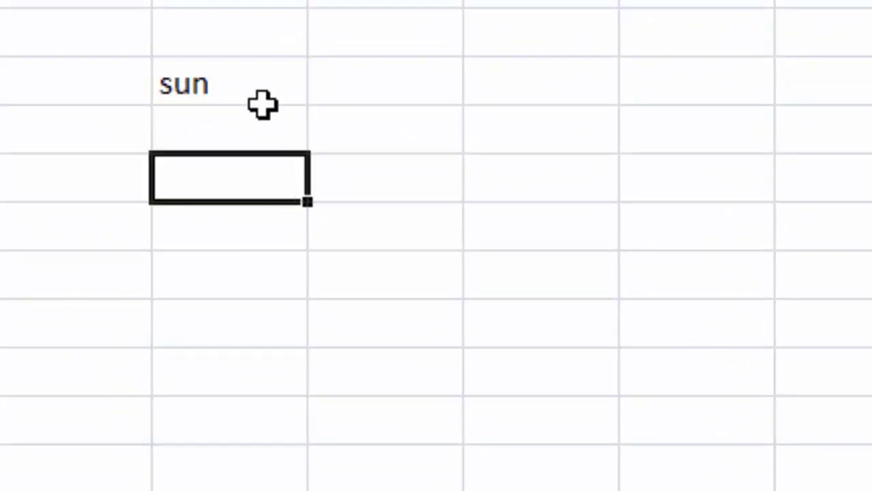
{"action": "left_click", "coordinate": [261, 84]}
{"action": "left_click_drag", "start_coordinate": [316, 107], "coordinate": [294, 444]}
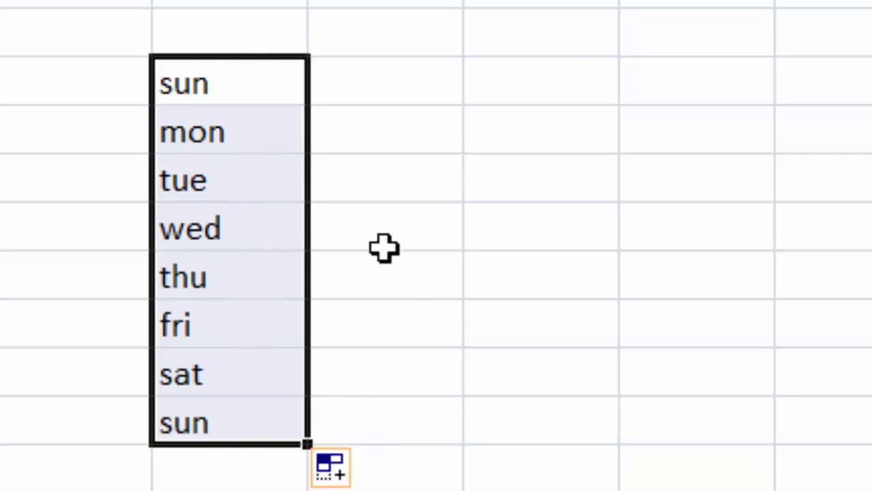
{"action": "left_click", "coordinate": [525, 89]}
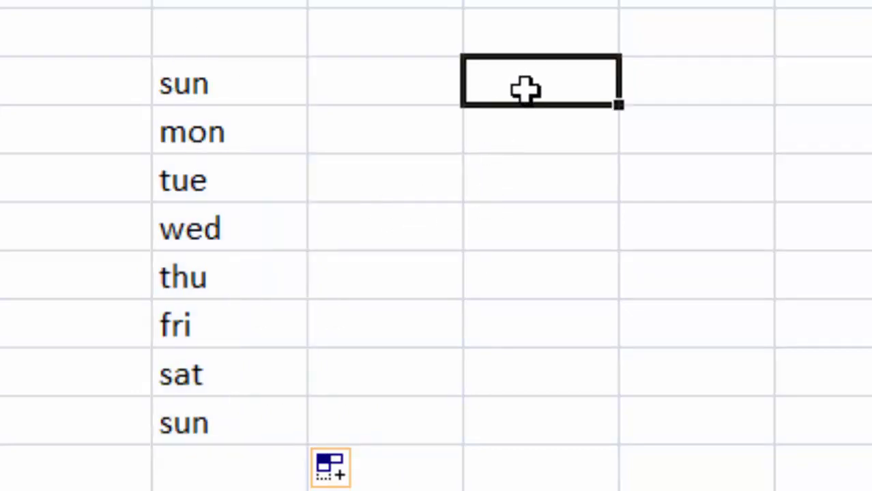
Fill the even numbers 2 through 16 beside the day names, then begin a formula in an empty cell.
{"action": "type", "text": "2"}
{"action": "key", "text": "Return"}
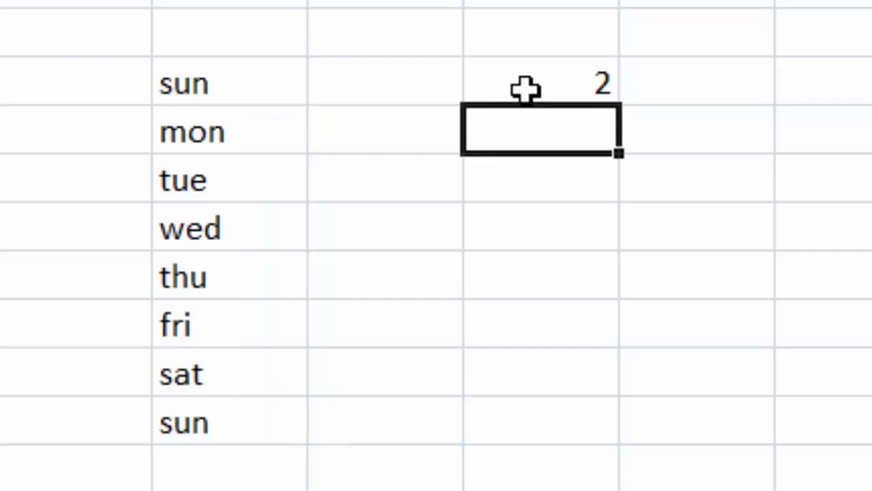
{"action": "type", "text": "4"}
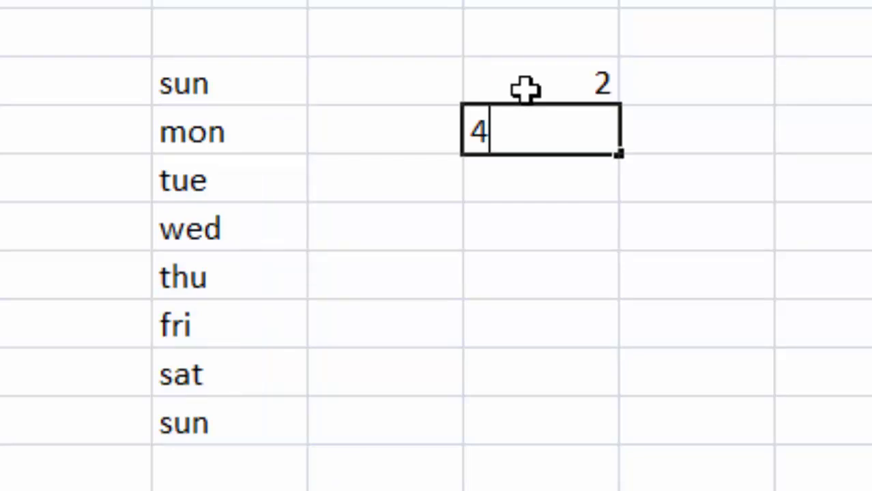
{"action": "left_click", "coordinate": [526, 90]}
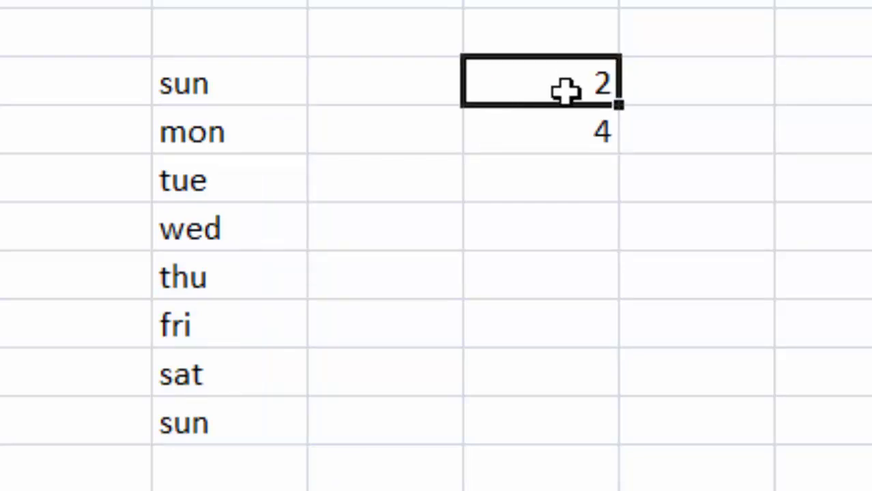
{"action": "left_click_drag", "start_coordinate": [564, 90], "coordinate": [572, 135]}
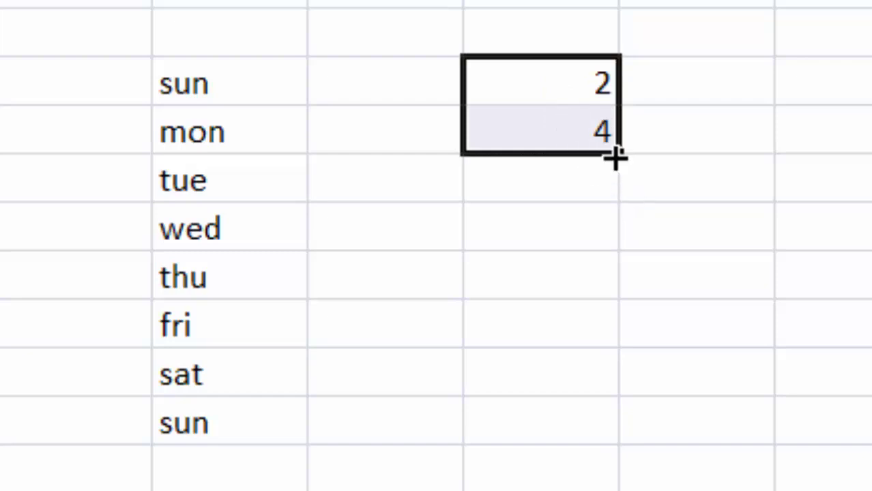
{"action": "left_click_drag", "start_coordinate": [618, 153], "coordinate": [591, 437]}
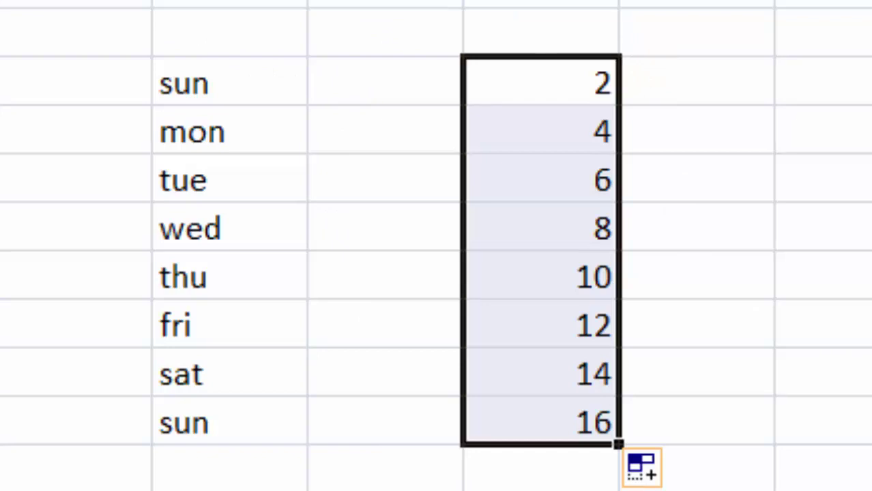
{"action": "left_click", "coordinate": [837, 86]}
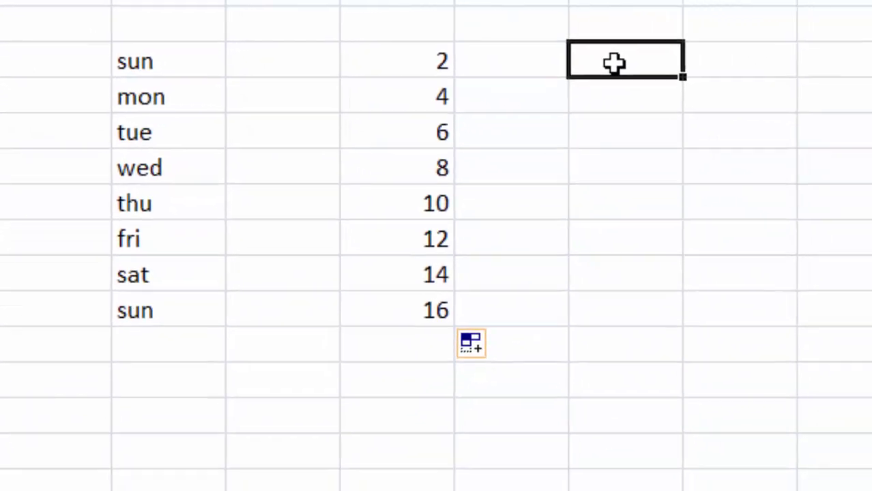
{"action": "type", "text": "="}
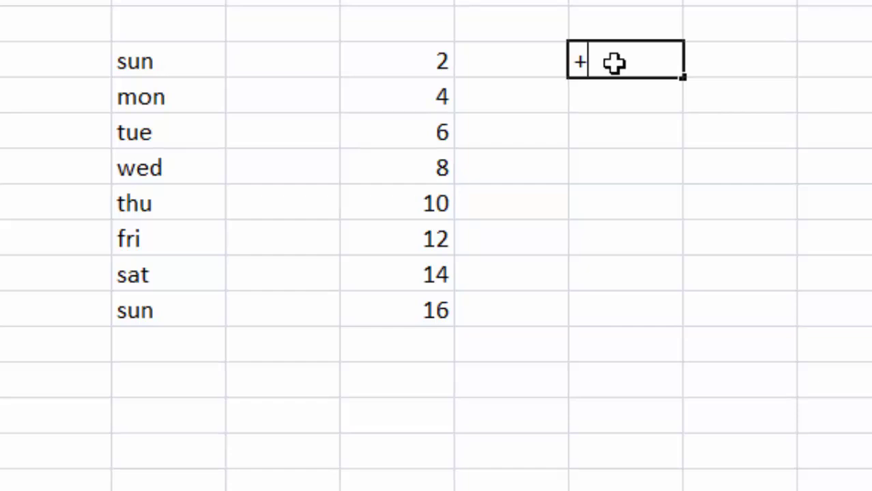
Enter a SUM formula over G6:G13 so the cell shows 72.
{"action": "type", "text": "su"}
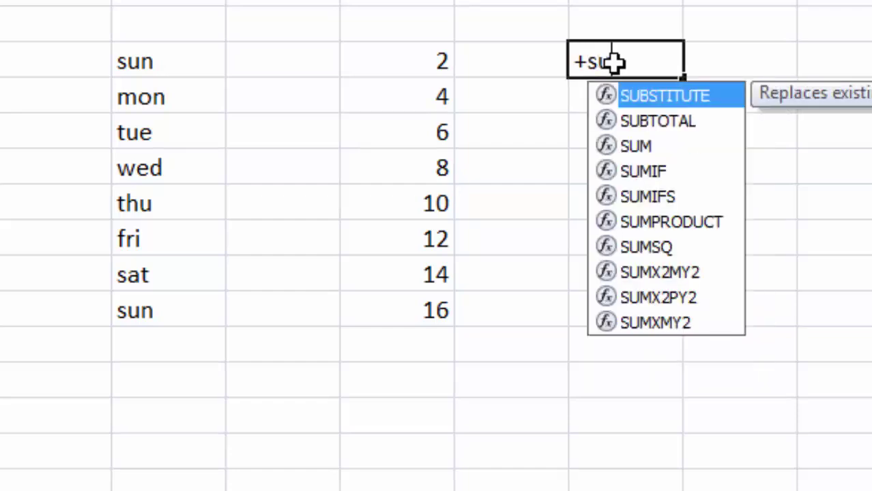
{"action": "type", "text": "m"}
{"action": "key", "text": "Tab"}
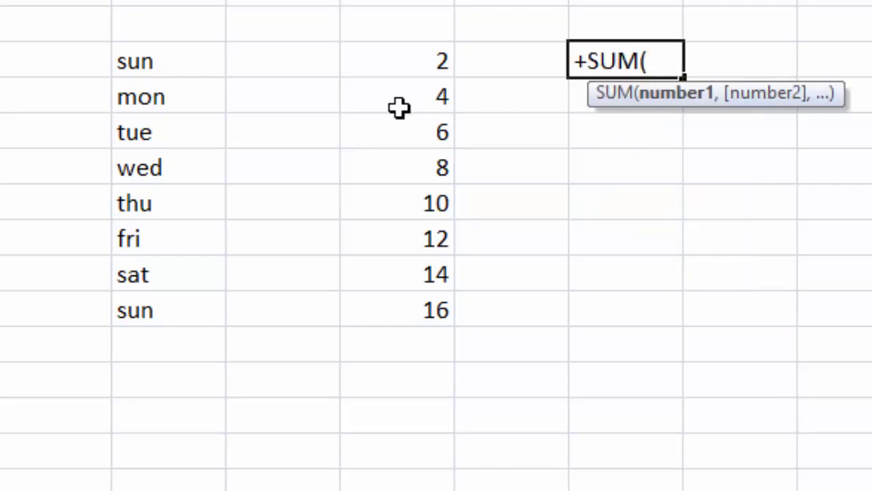
{"action": "left_click_drag", "start_coordinate": [405, 60], "coordinate": [420, 238]}
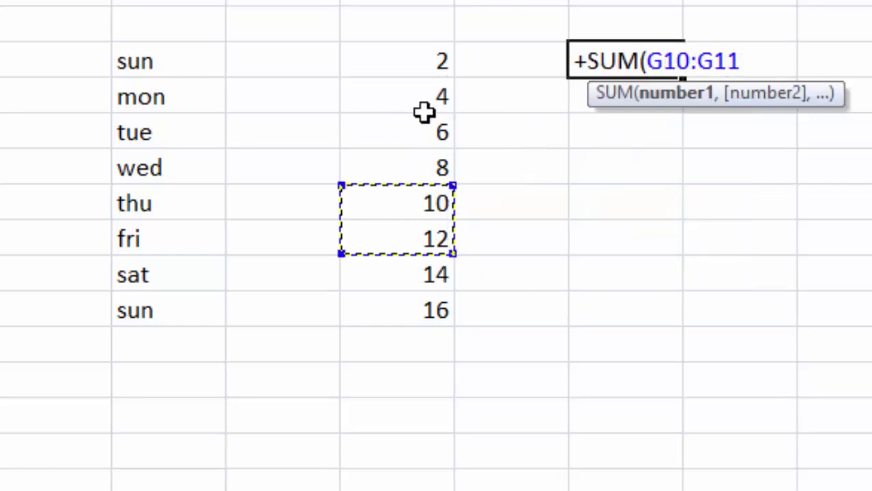
{"action": "left_click_drag", "start_coordinate": [418, 64], "coordinate": [417, 302]}
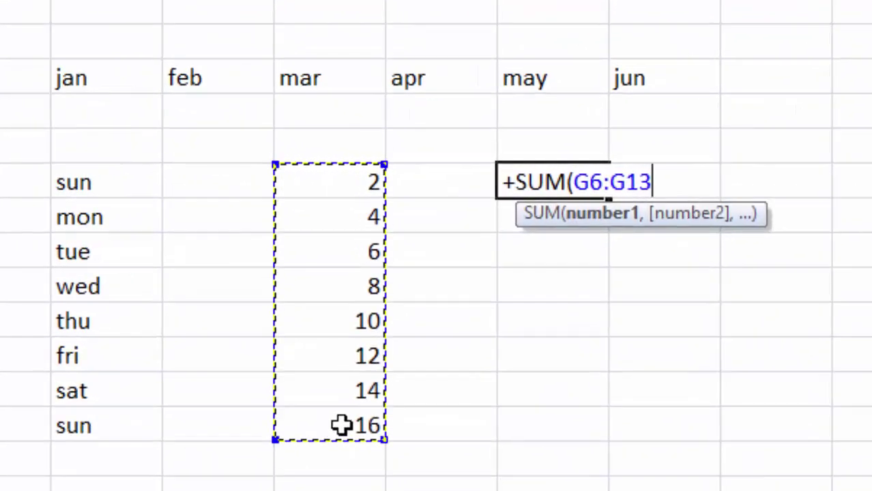
{"action": "key", "text": "Return"}
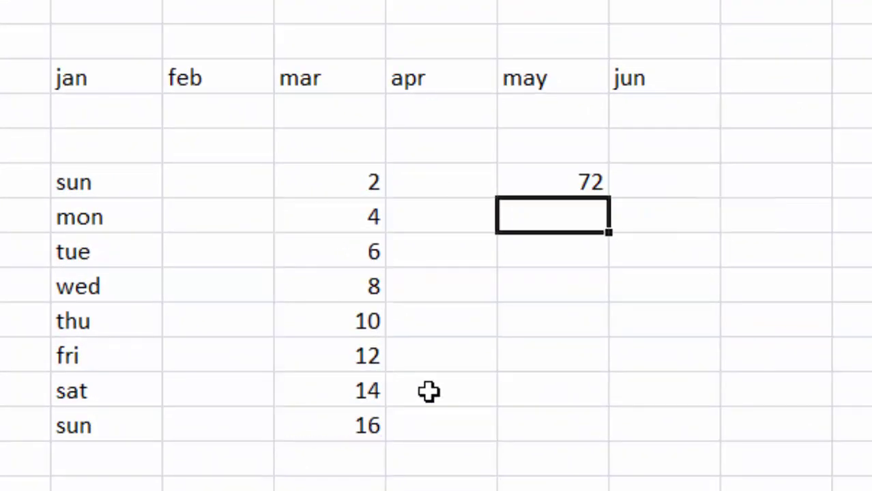
Reselect the 72 total, then start a Blank Database proposed as Database192 in Access.
{"action": "left_click", "coordinate": [554, 184]}
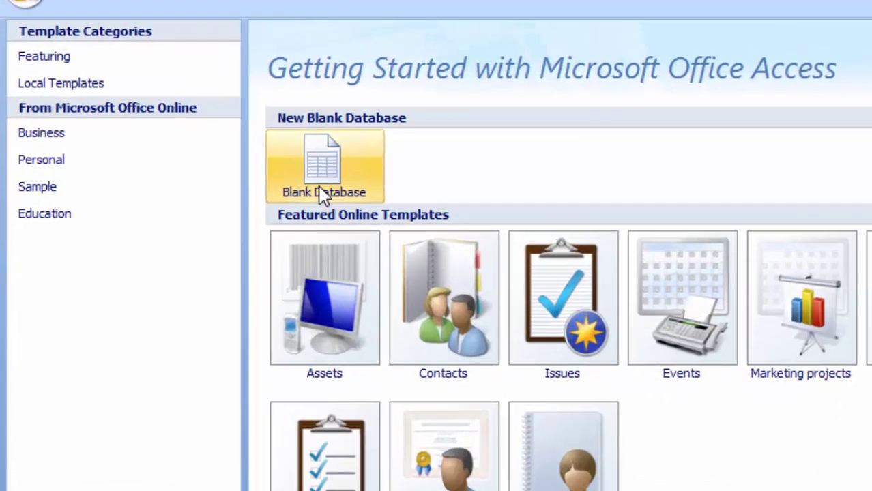
{"action": "left_click", "coordinate": [201, 116]}
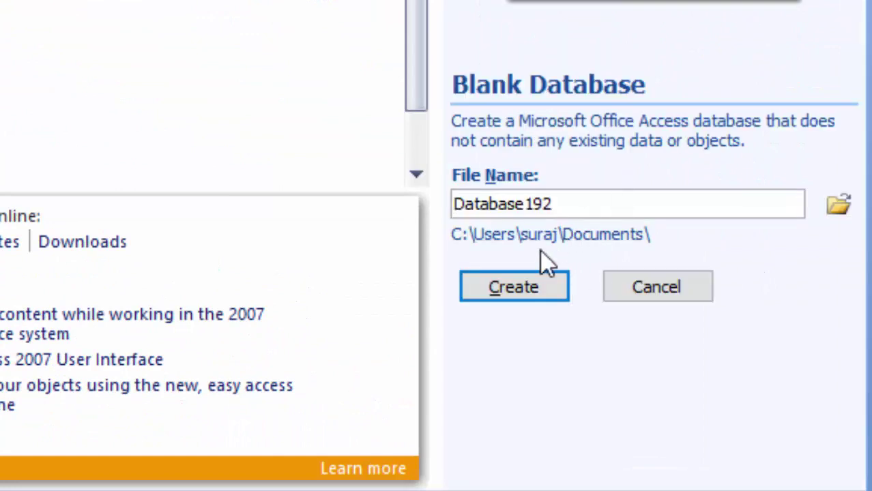
Create Database192 and save its first table as tb1 in Design View.
{"action": "left_click", "coordinate": [513, 286]}
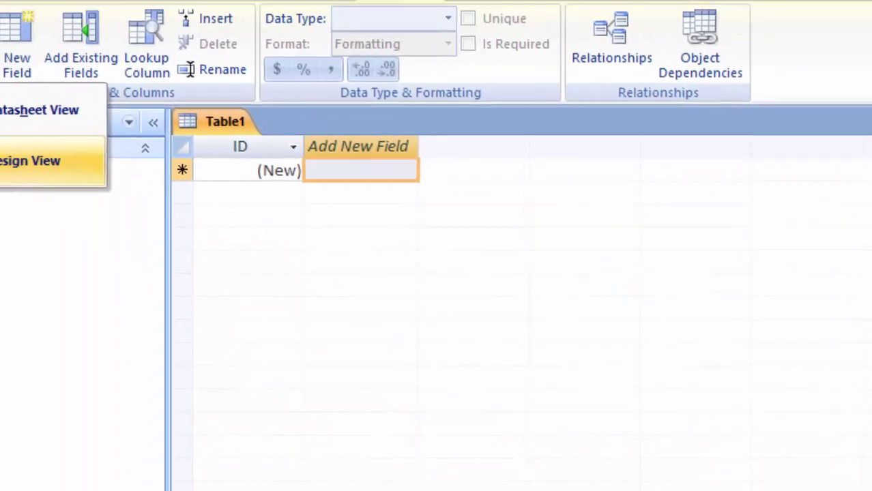
{"action": "left_click", "coordinate": [103, 216]}
{"action": "key", "text": "BackSpace"}
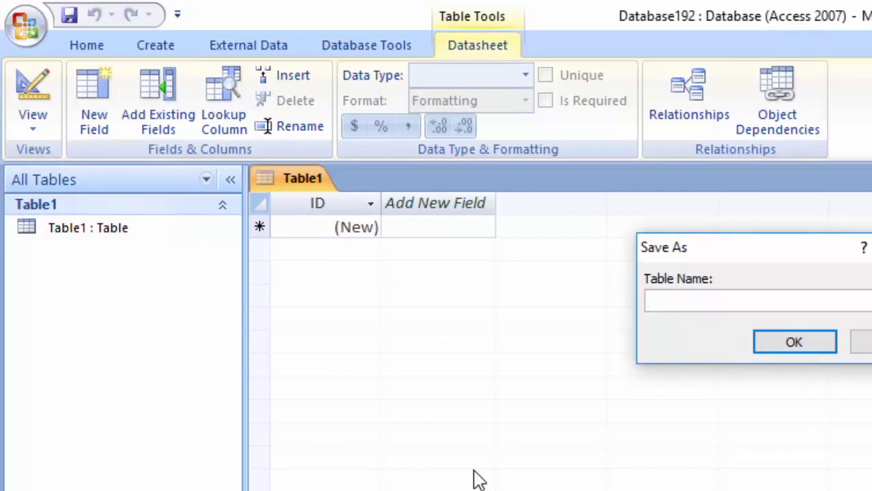
{"action": "type", "text": "tb1"}
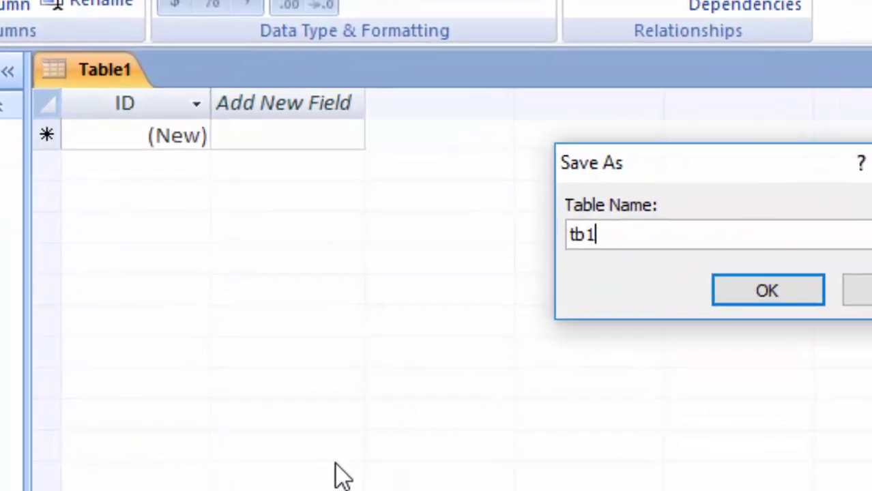
{"action": "key", "text": "Return"}
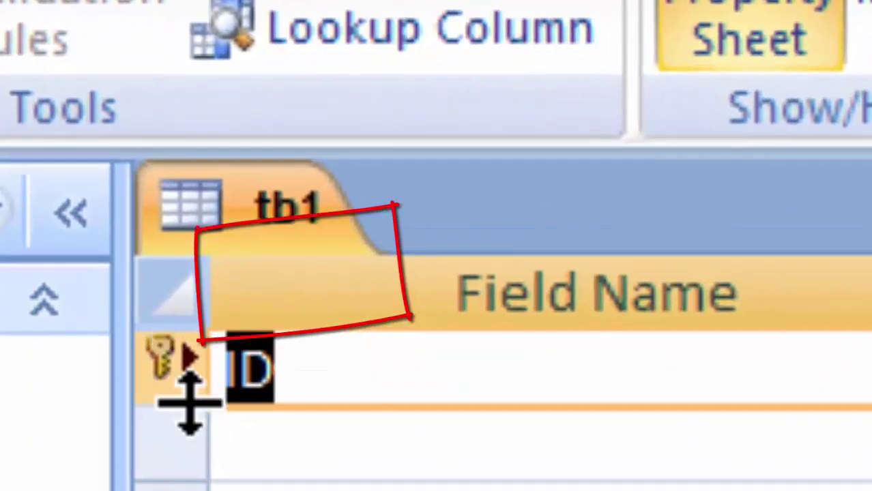
Change tb1's ID field name to Roll number, keeping the AutoNumber type.
{"action": "left_click_drag", "start_coordinate": [189, 403], "coordinate": [190, 456]}
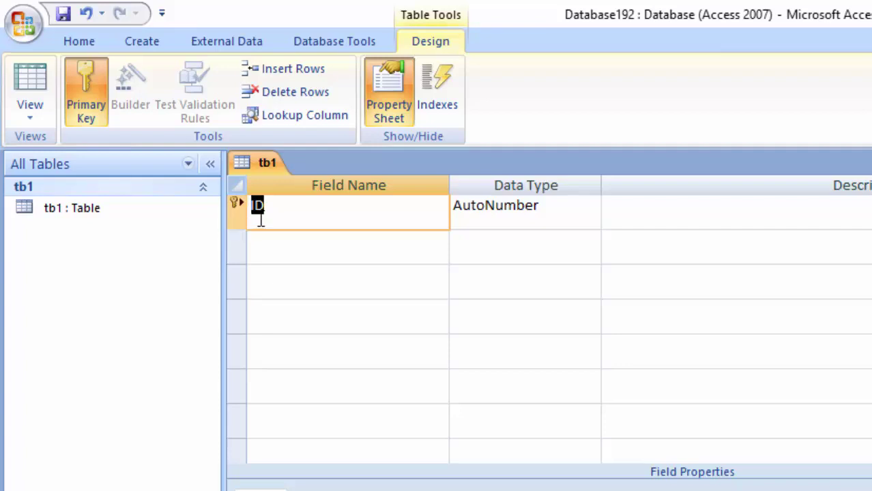
{"action": "key", "text": "BackSpace"}
{"action": "type", "text": "R"}
{"action": "type", "text": "oll"}
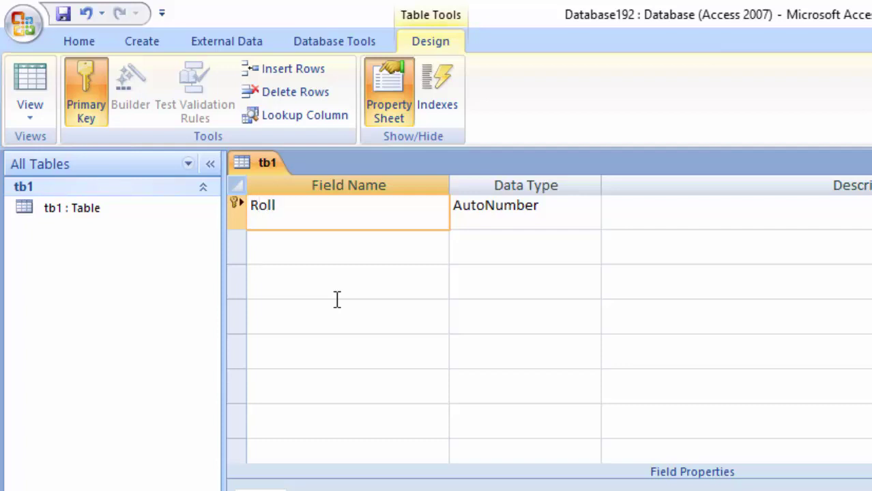
{"action": "type", "text": " number"}
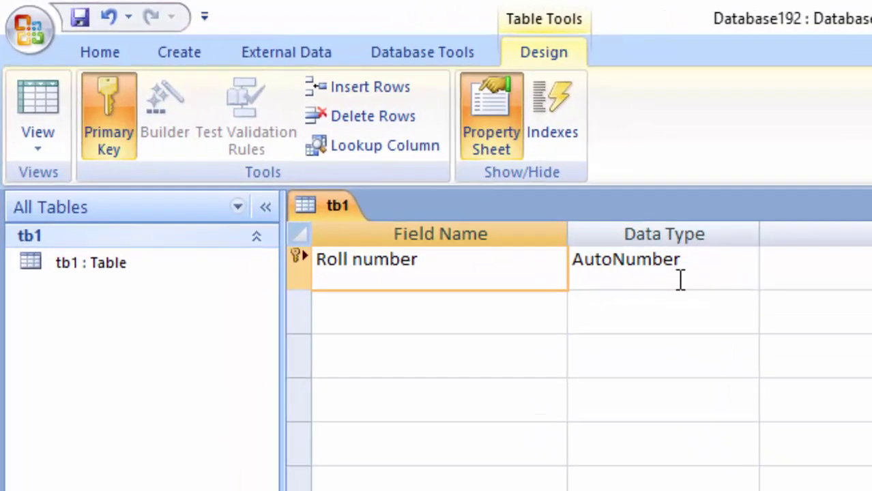
{"action": "left_click", "coordinate": [730, 279]}
{"action": "left_click", "coordinate": [770, 277]}
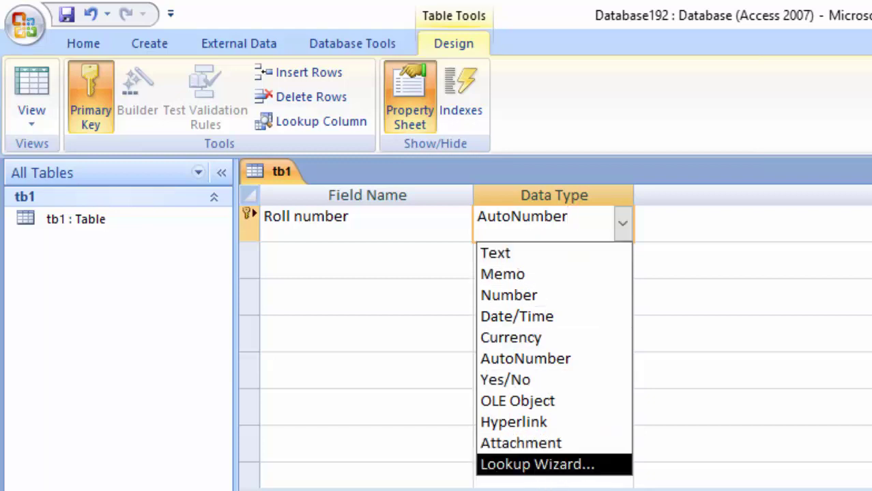
{"action": "left_click", "coordinate": [357, 257]}
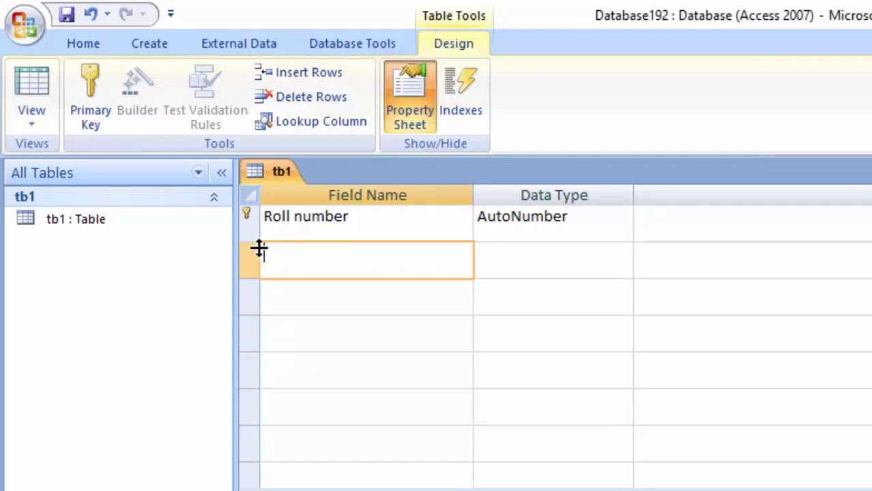
Add a second field called Name with Text type, accepting the reserved-word warning.
{"action": "type", "text": "N"}
{"action": "type", "text": "ame"}
{"action": "left_click", "coordinate": [549, 266]}
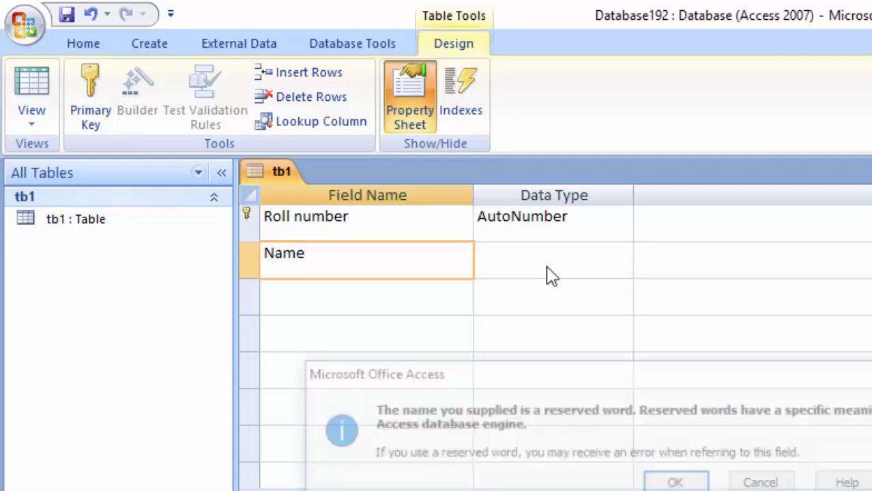
{"action": "left_click", "coordinate": [673, 485]}
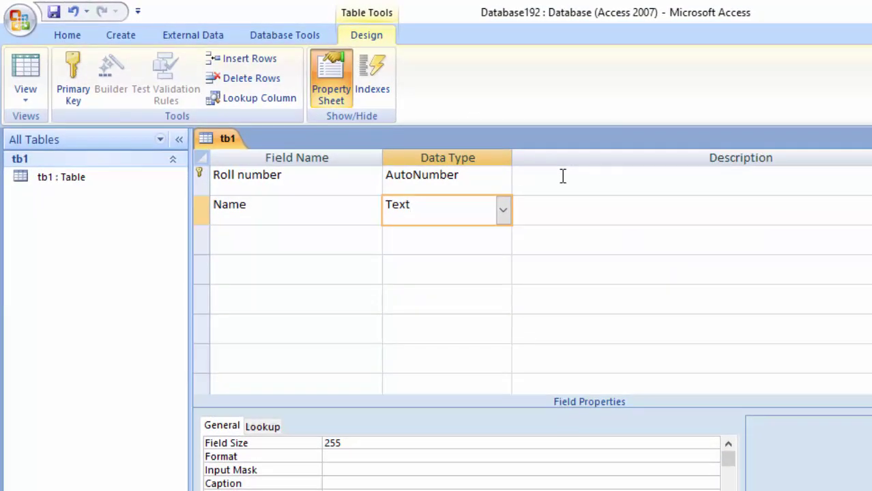
{"action": "left_click", "coordinate": [563, 176]}
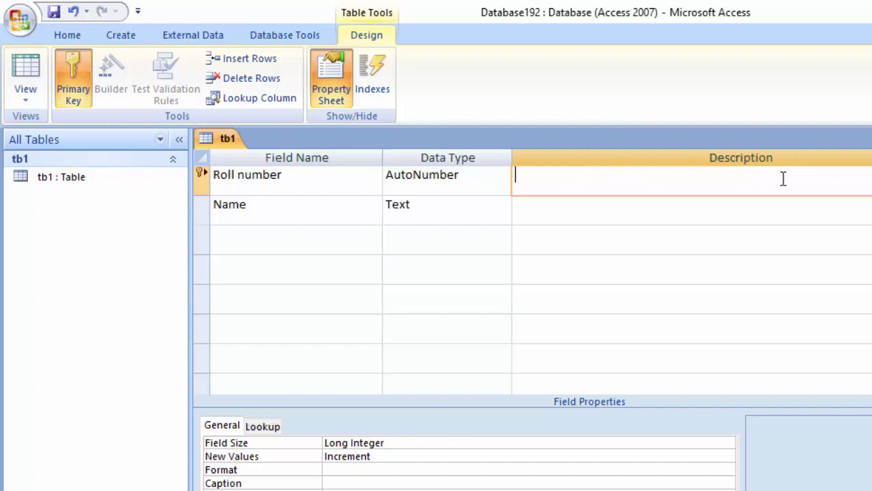
{"action": "left_click", "coordinate": [540, 217]}
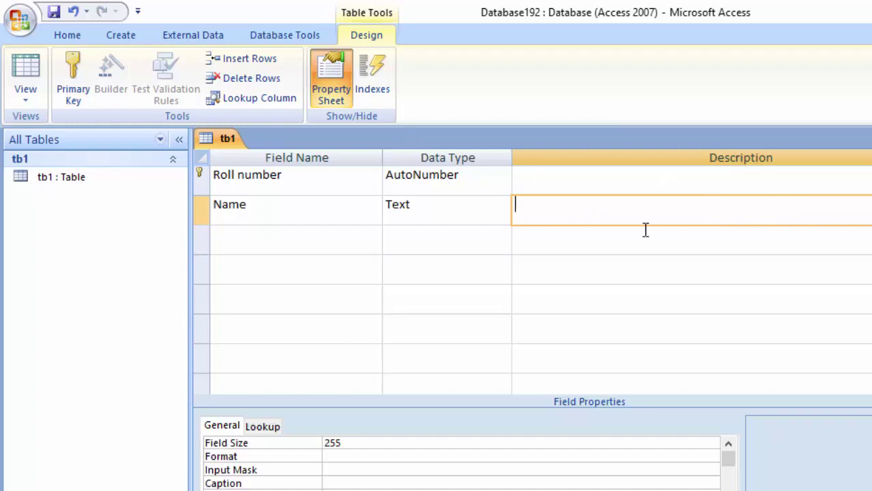
{"action": "left_click", "coordinate": [264, 252]}
{"action": "type", "text": "Hi"}
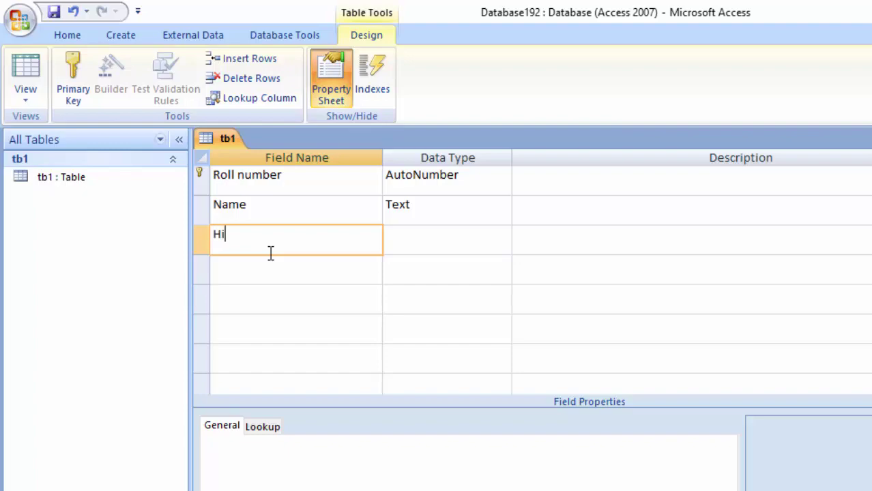
Finish naming the Hindi field and set its data type to Number.
{"action": "type", "text": "ndi"}
{"action": "key", "text": "Tab"}
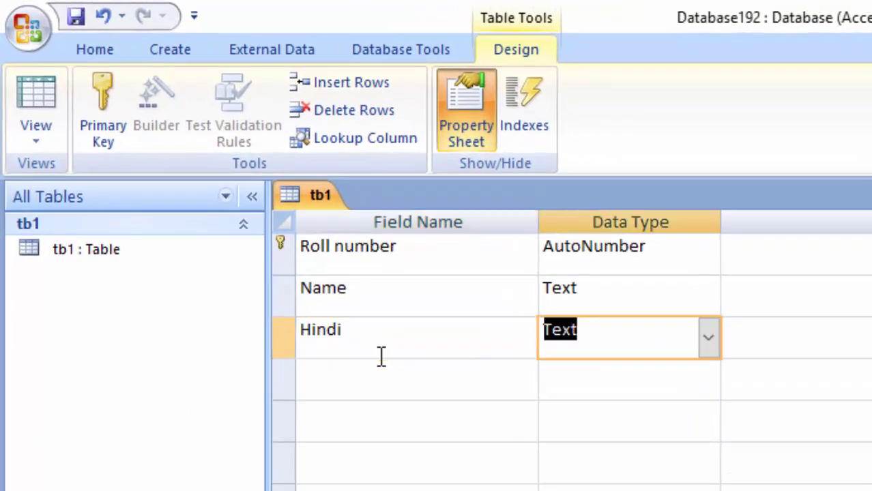
{"action": "left_click", "coordinate": [709, 337]}
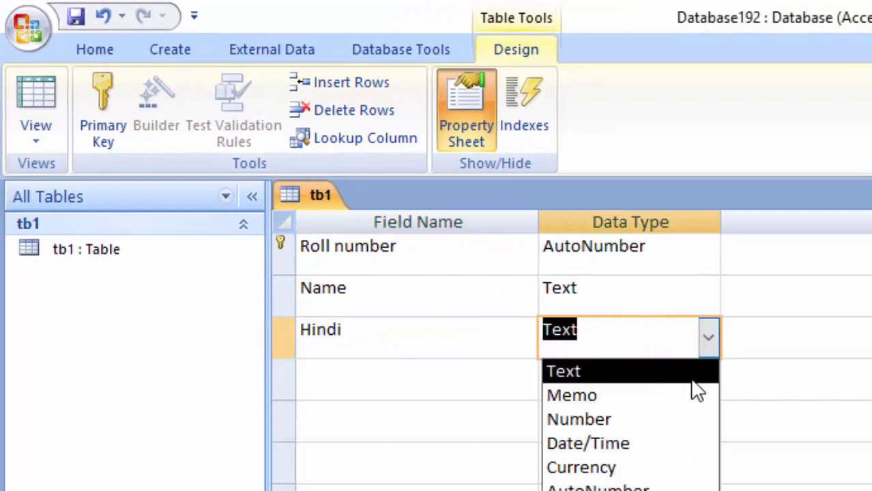
{"action": "left_click", "coordinate": [607, 423]}
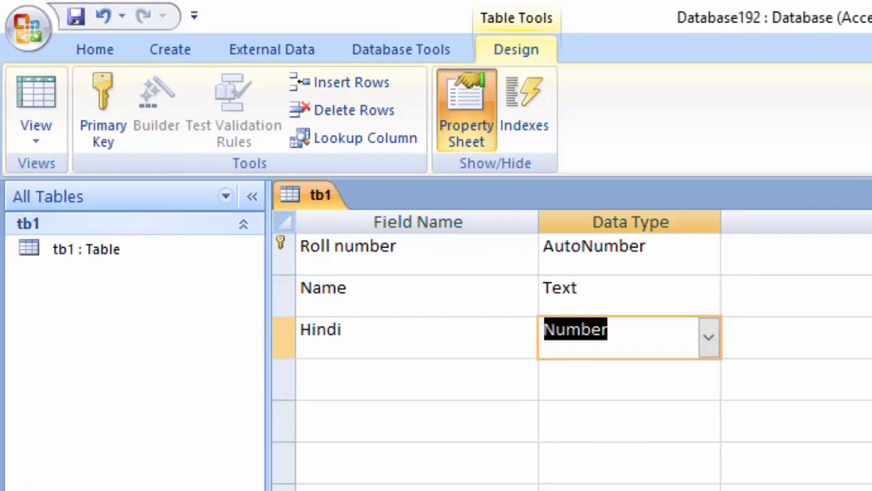
Add an English field below Hindi with the Number data type.
{"action": "left_click", "coordinate": [323, 386]}
{"action": "type", "text": "E"}
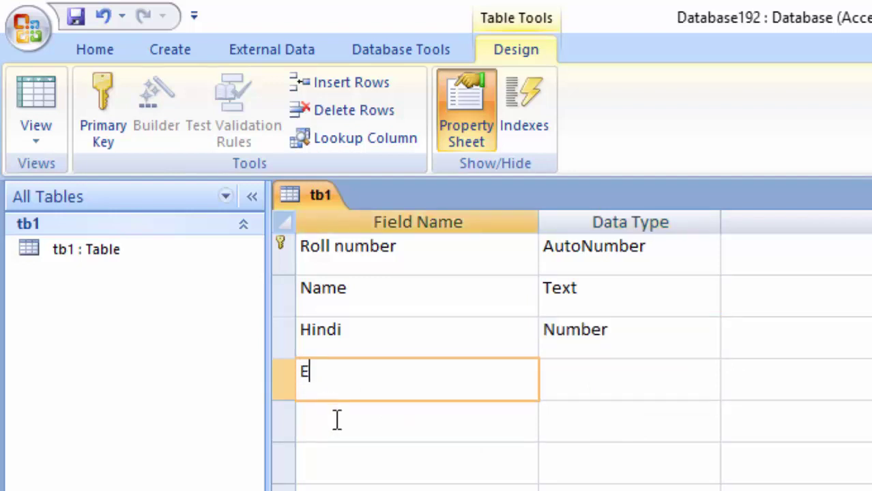
{"action": "type", "text": "ngli"}
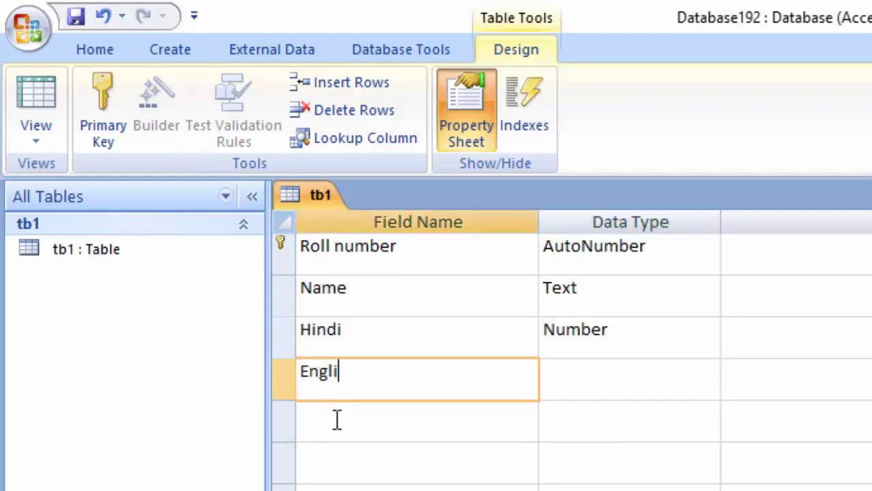
{"action": "type", "text": "sh"}
{"action": "key", "text": "Tab"}
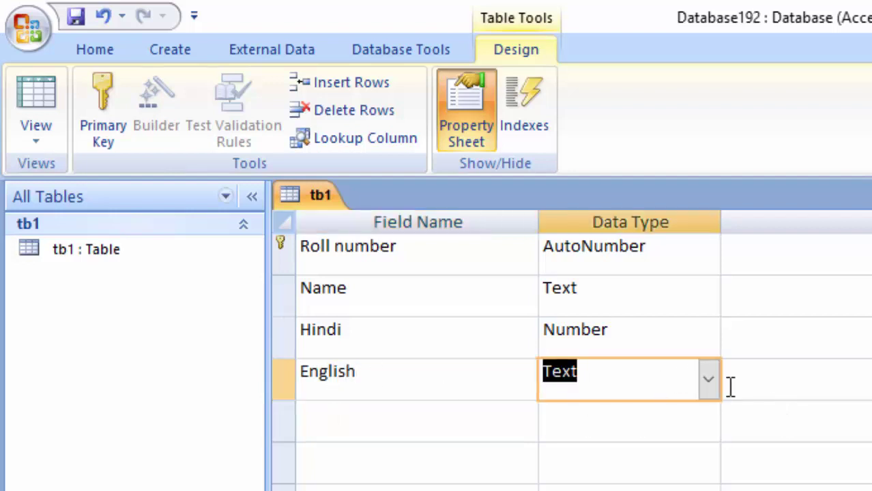
{"action": "left_click", "coordinate": [709, 379]}
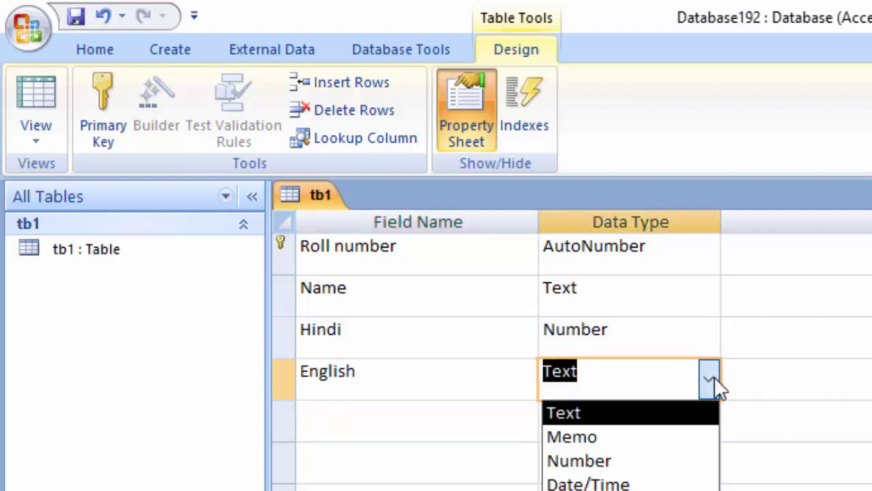
{"action": "left_click", "coordinate": [676, 458]}
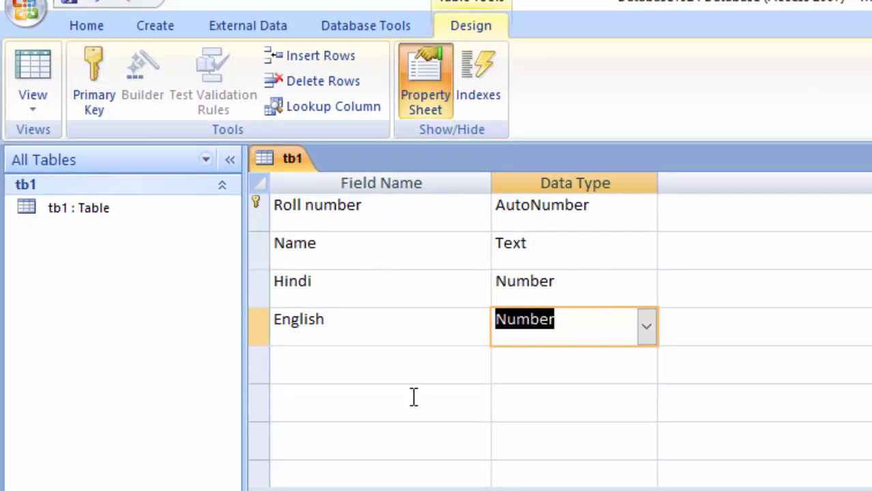
Name the field below English 'Total' and give it the Number data type.
{"action": "left_click", "coordinate": [374, 361]}
{"action": "type", "text": "Total"}
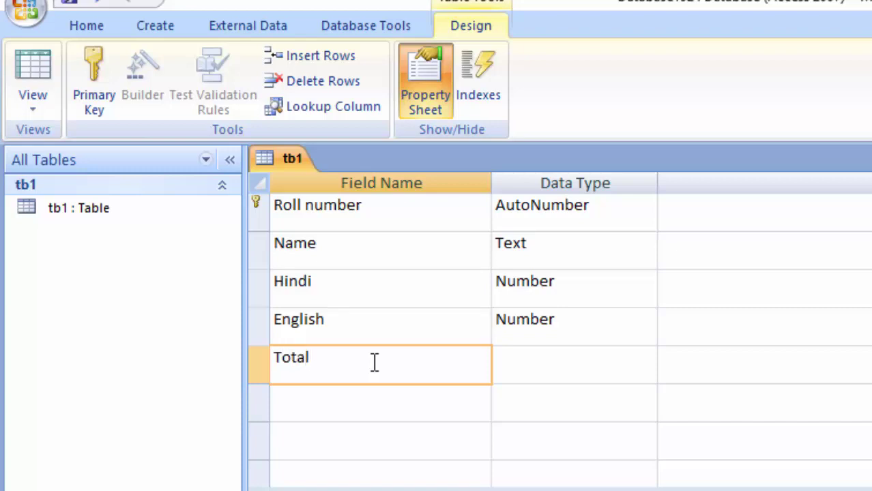
{"action": "left_click", "coordinate": [550, 362]}
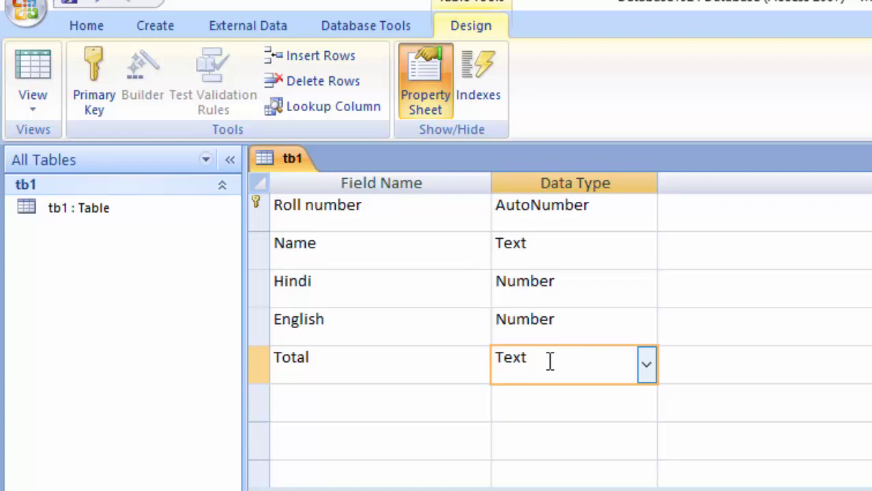
{"action": "left_click", "coordinate": [645, 369]}
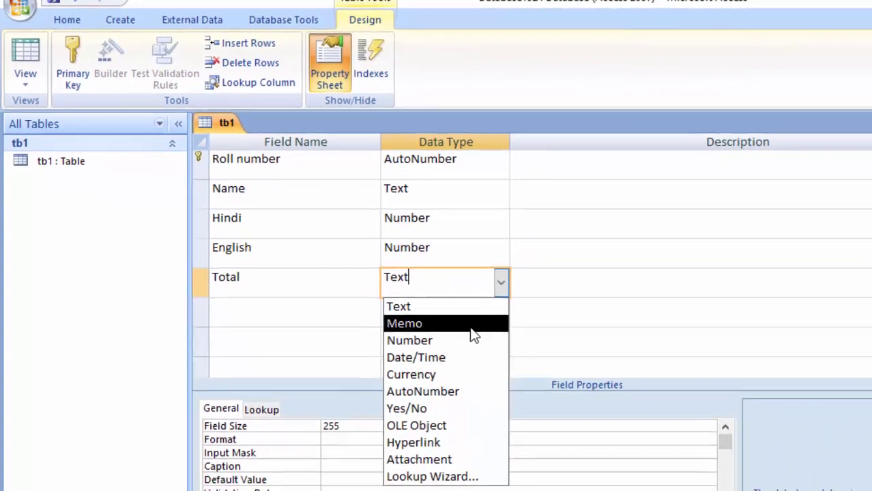
{"action": "left_click", "coordinate": [450, 328]}
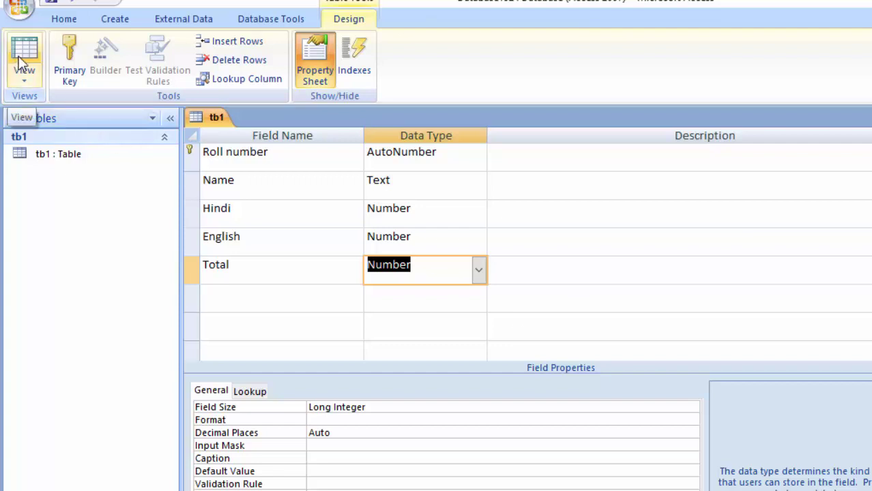
{"action": "left_click", "coordinate": [259, 308]}
{"action": "type", "text": "E"}
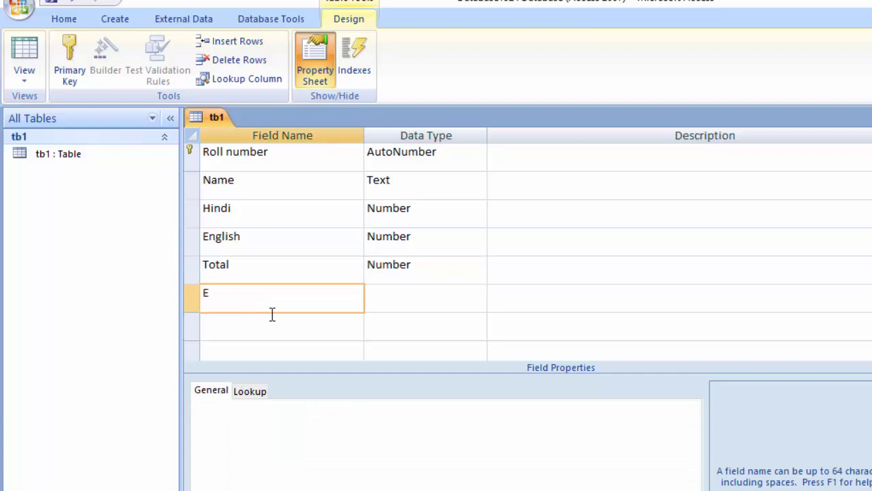
Finish naming the E mail field and set its data type to Hyperlink.
{"action": "type", "text": "mail"}
{"action": "left_click", "coordinate": [411, 308]}
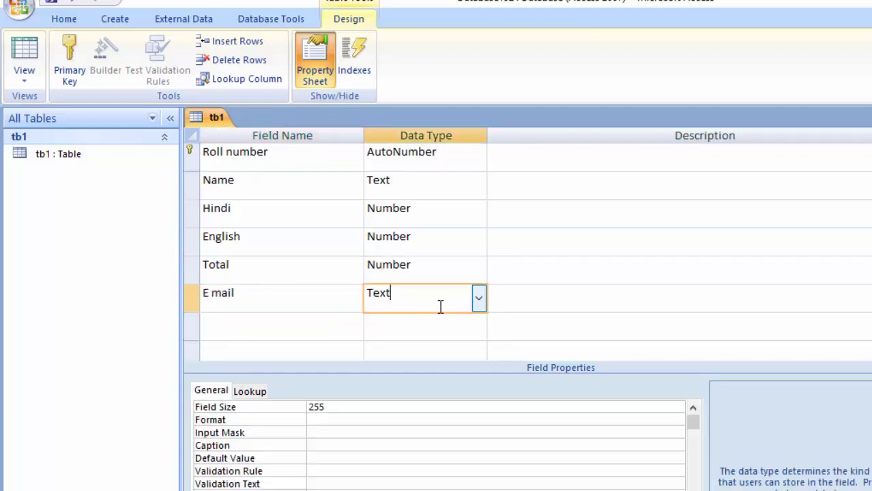
{"action": "left_click", "coordinate": [479, 300]}
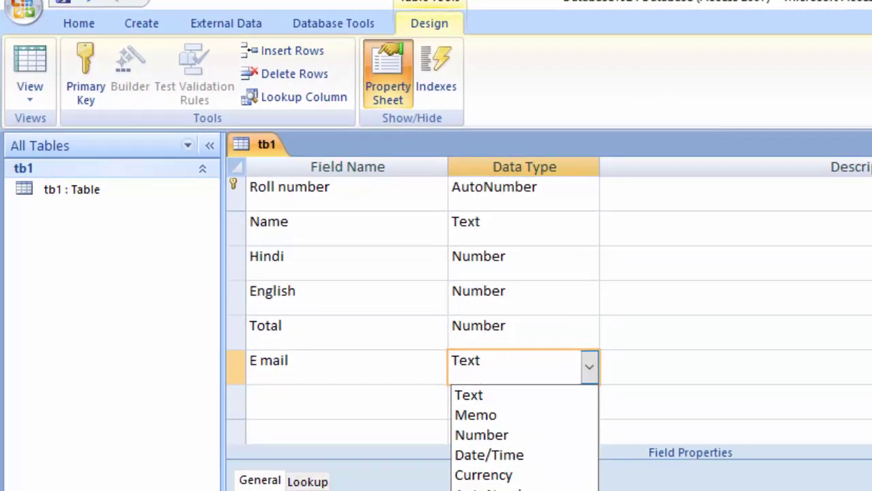
{"action": "left_click", "coordinate": [429, 488]}
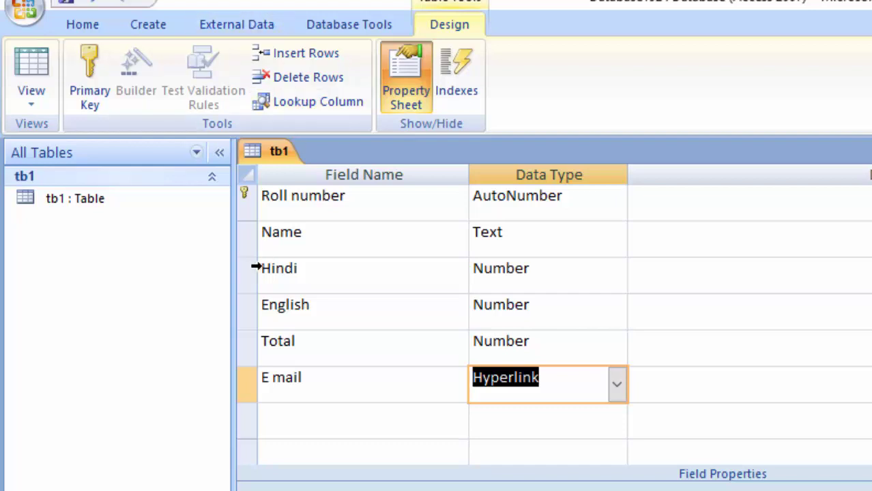
Insert a Photo field of Attachment type above Name, then switch to Datasheet view.
{"action": "right_click", "coordinate": [250, 233]}
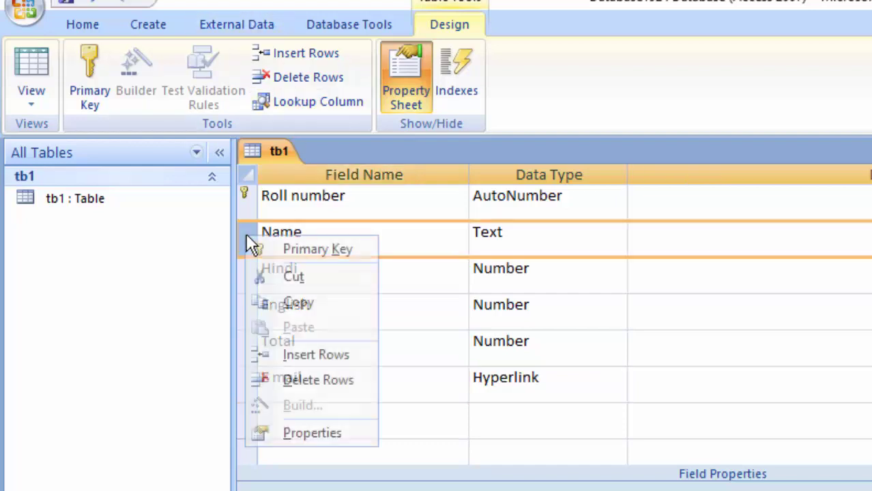
{"action": "left_click", "coordinate": [301, 361]}
{"action": "left_click", "coordinate": [301, 252]}
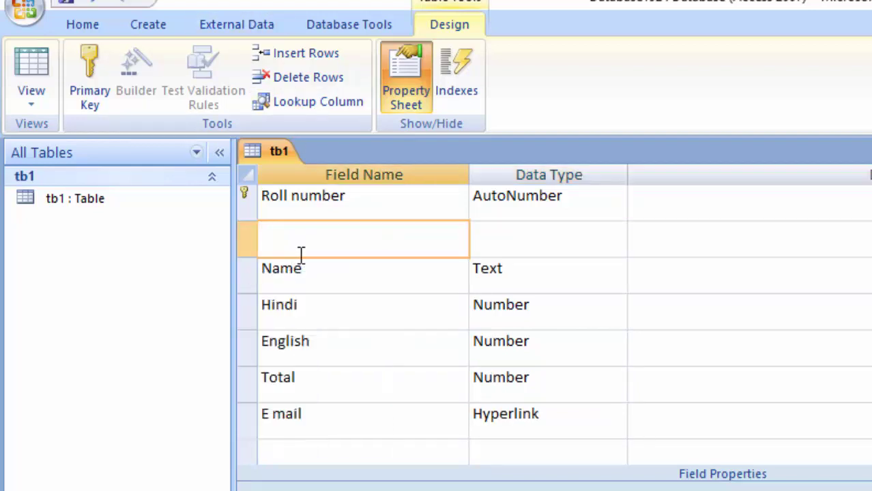
{"action": "type", "text": "Photo"}
{"action": "key", "text": "Tab"}
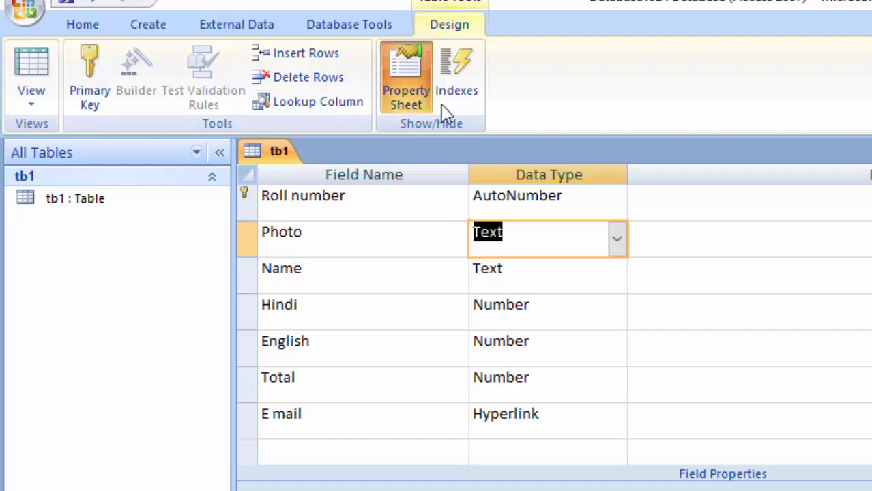
{"action": "left_click", "coordinate": [618, 240]}
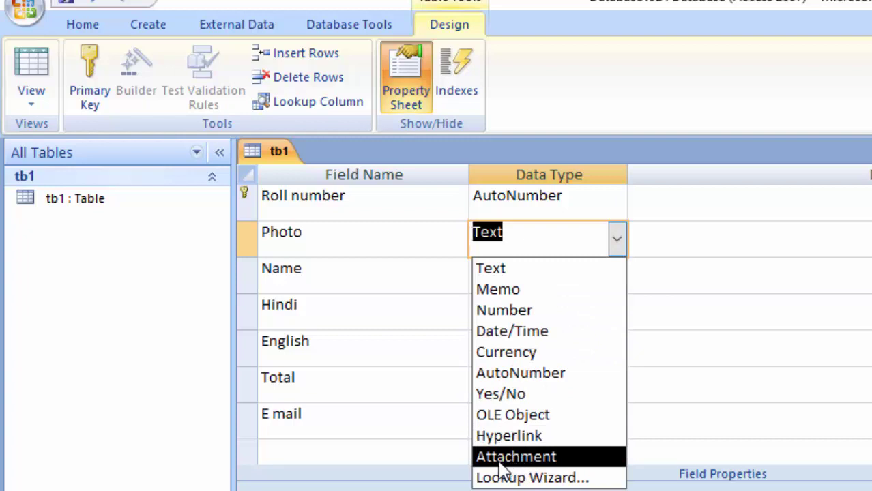
{"action": "left_click", "coordinate": [499, 463]}
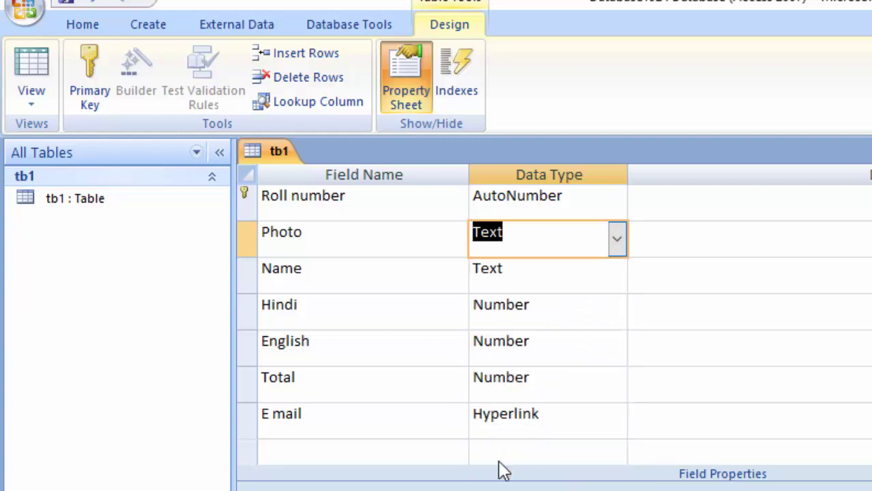
{"action": "type", "text": "Attachmen"}
{"action": "left_click", "coordinate": [21, 77]}
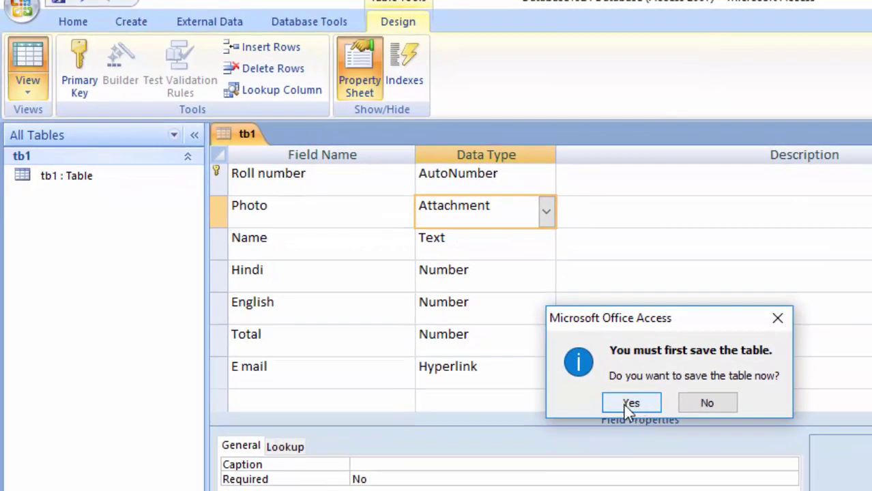
Save tb1, autofit the Roll number column, and enter a student's name in record 1.
{"action": "left_click", "coordinate": [624, 405]}
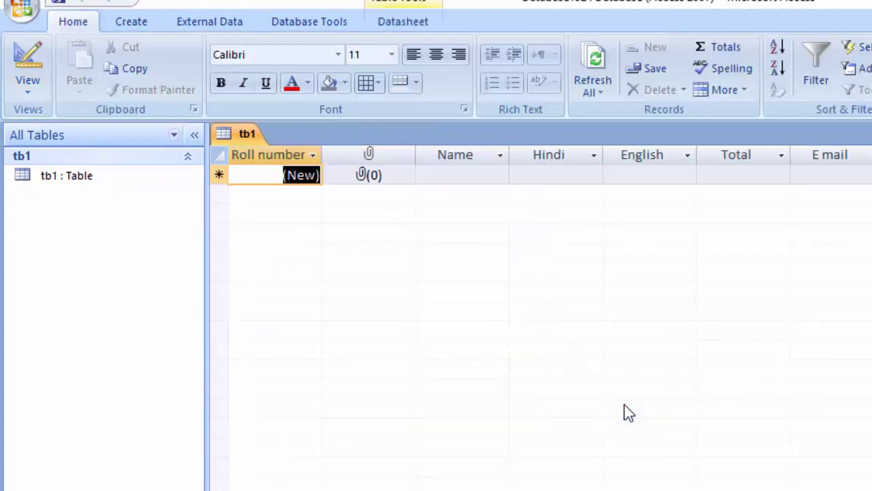
{"action": "double_click", "coordinate": [325, 151]}
{"action": "left_click", "coordinate": [477, 177]}
{"action": "type", "text": "Suraj"}
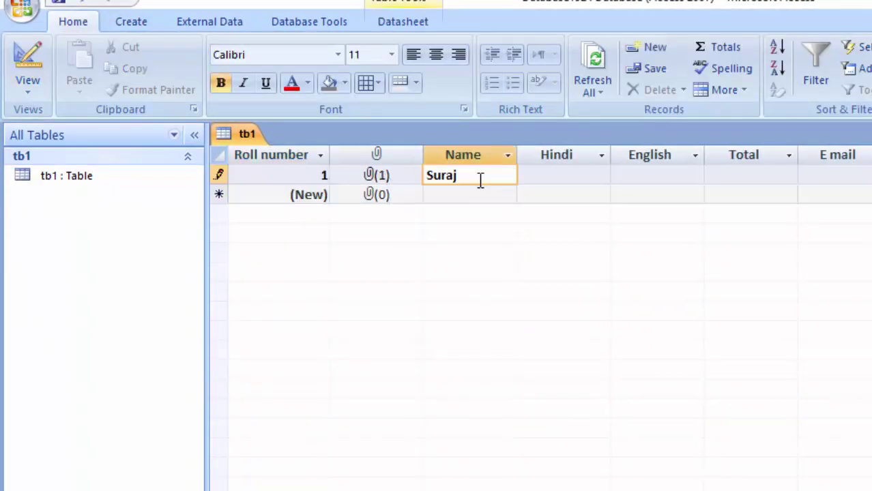
{"action": "key", "text": "Tab"}
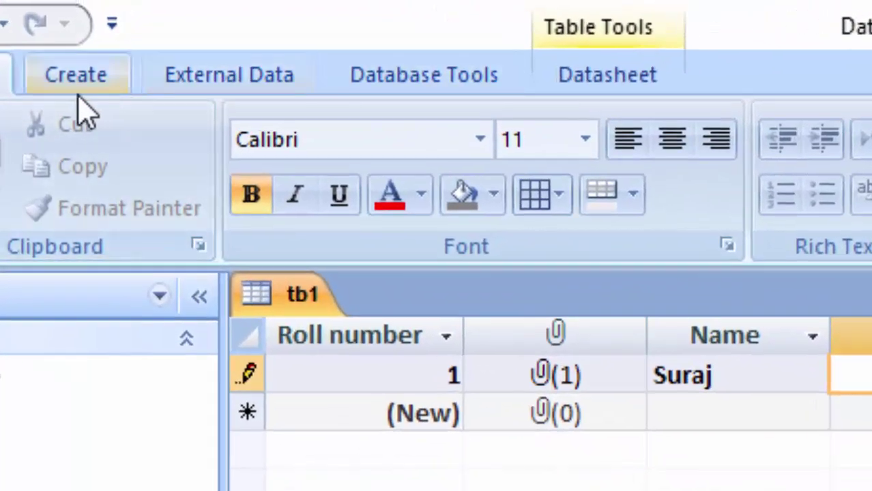
Create a new query in Design view with the tb1 table added.
{"action": "left_click", "coordinate": [77, 82]}
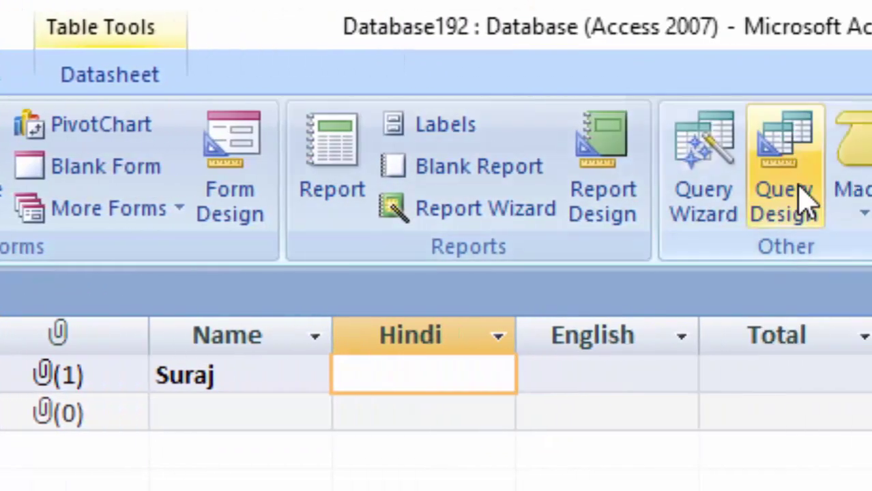
{"action": "left_click", "coordinate": [868, 198]}
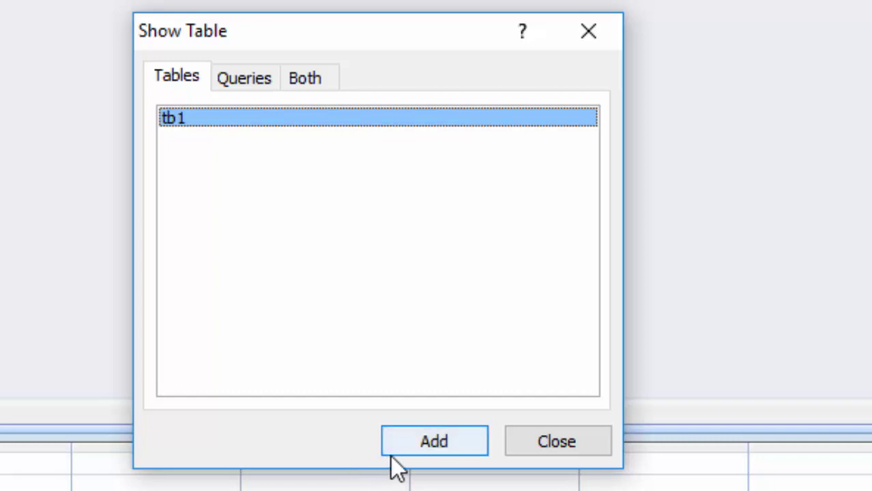
{"action": "left_click", "coordinate": [419, 447]}
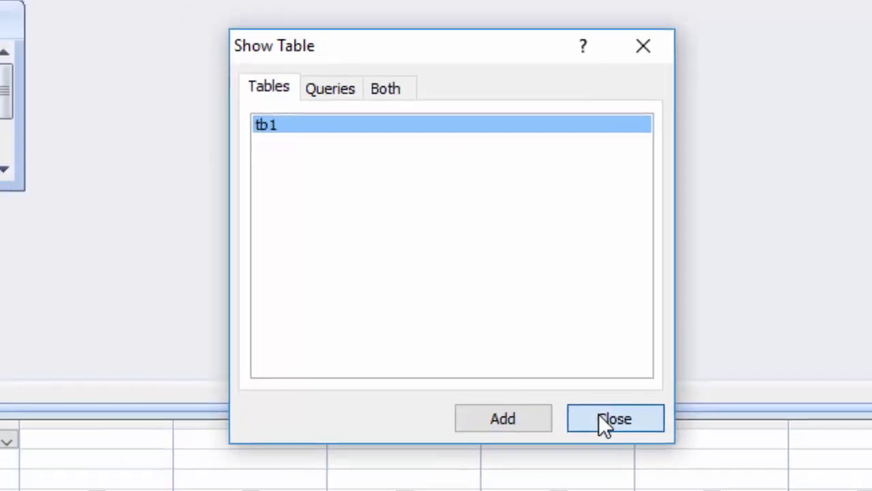
{"action": "left_click", "coordinate": [599, 418]}
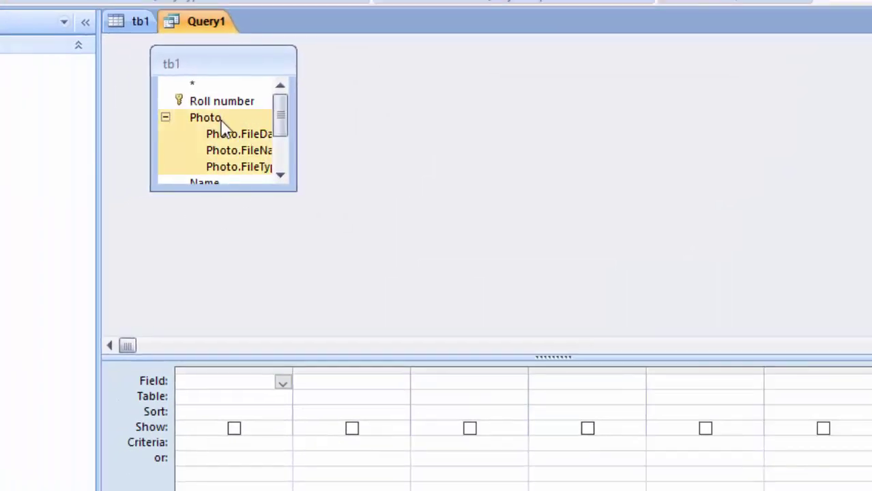
Enlarge the tb1 field list and add Roll number, Photo, Name, Hindi and English to the grid.
{"action": "left_click", "coordinate": [295, 189]}
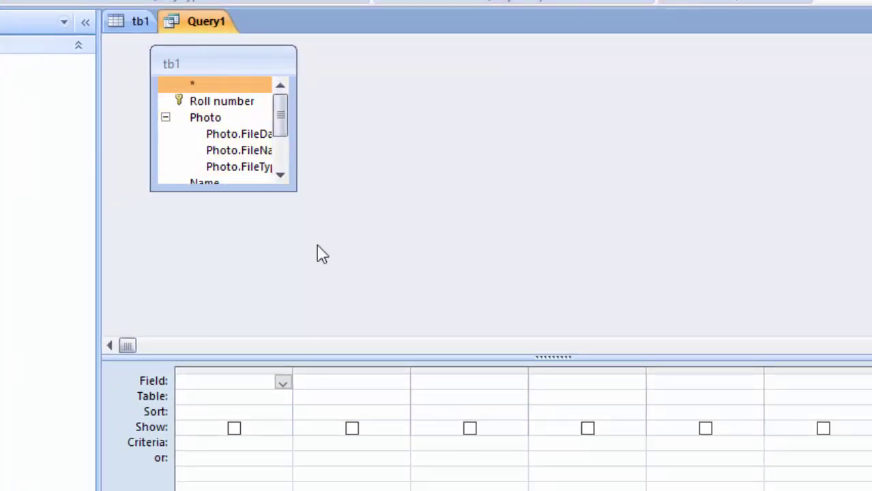
{"action": "left_click", "coordinate": [319, 251]}
{"action": "left_click", "coordinate": [292, 189]}
{"action": "mouse_move", "coordinate": [291, 189]}
{"action": "left_mouse_down"}
{"action": "mouse_move", "coordinate": [321, 294]}
{"action": "mouse_move", "coordinate": [379, 328]}
{"action": "left_mouse_up"}
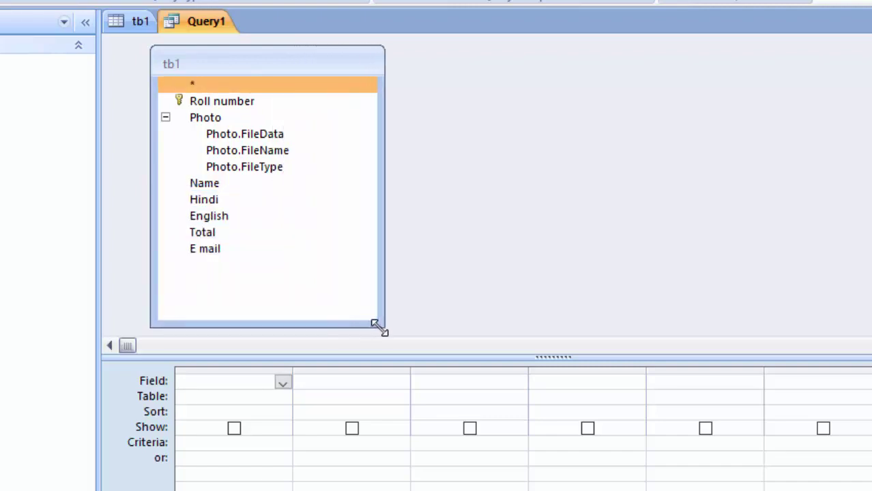
{"action": "double_click", "coordinate": [234, 102]}
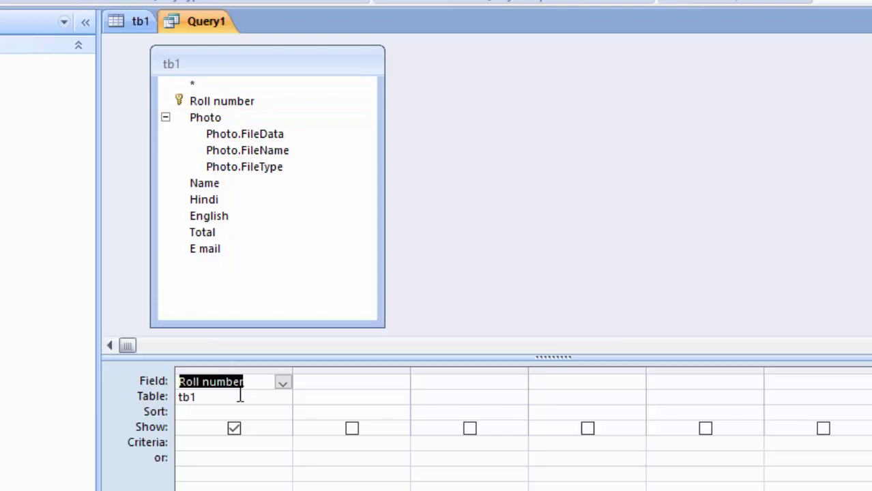
{"action": "double_click", "coordinate": [200, 119]}
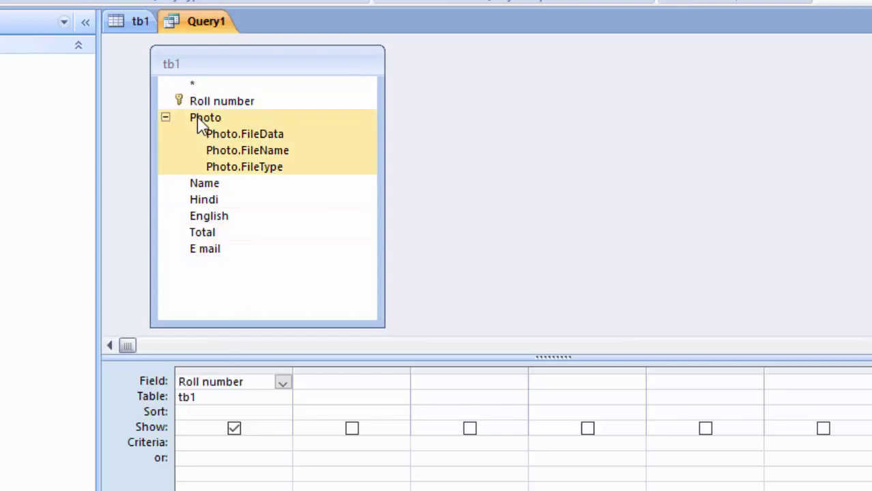
{"action": "left_click", "coordinate": [242, 186]}
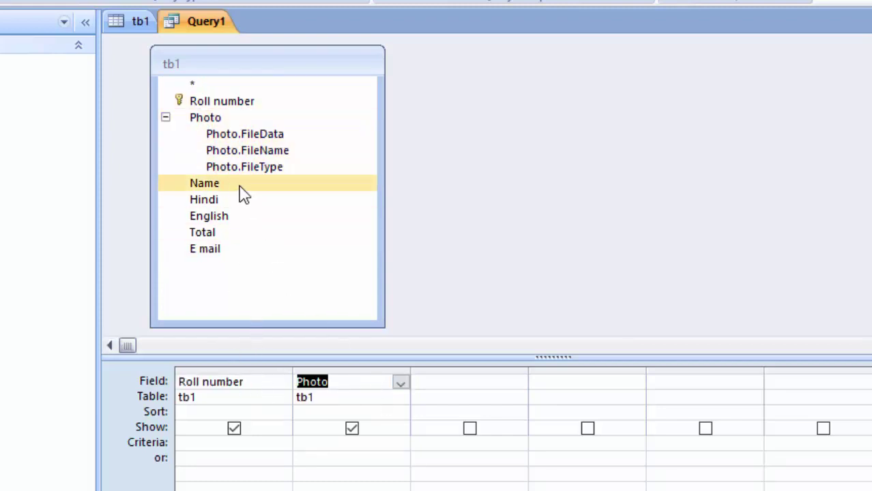
{"action": "double_click", "coordinate": [239, 189]}
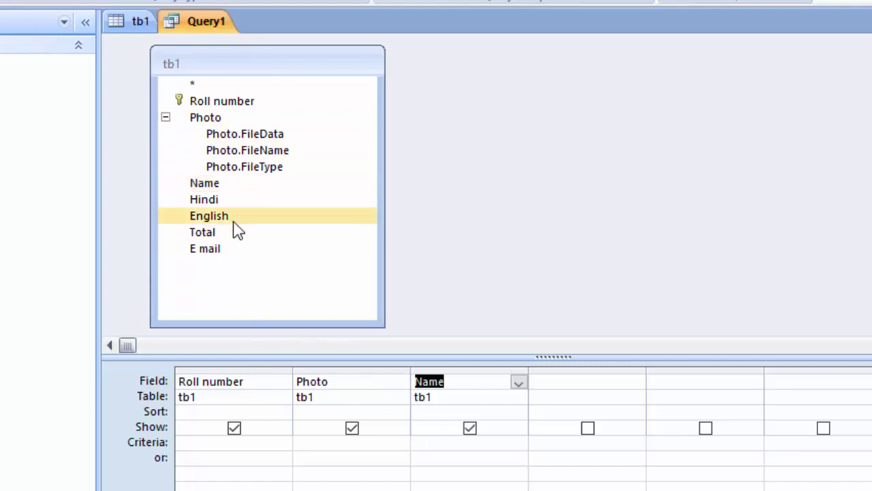
{"action": "double_click", "coordinate": [230, 205]}
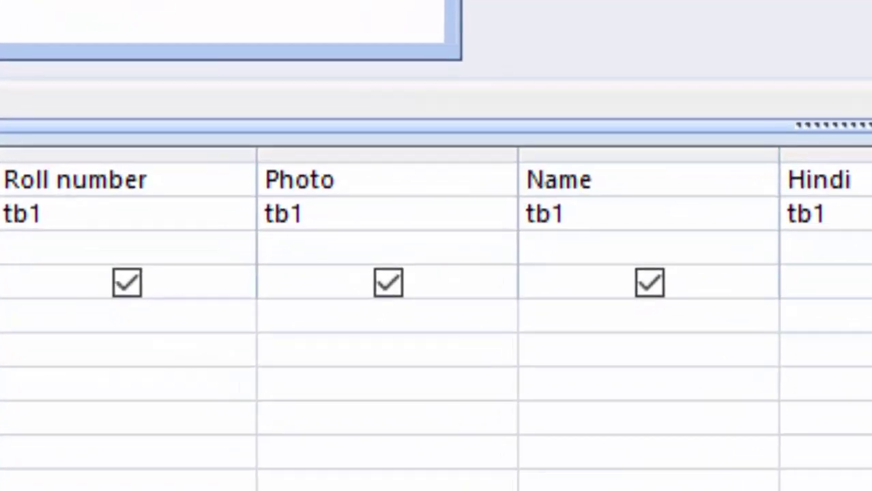
{"action": "double_click", "coordinate": [438, 5]}
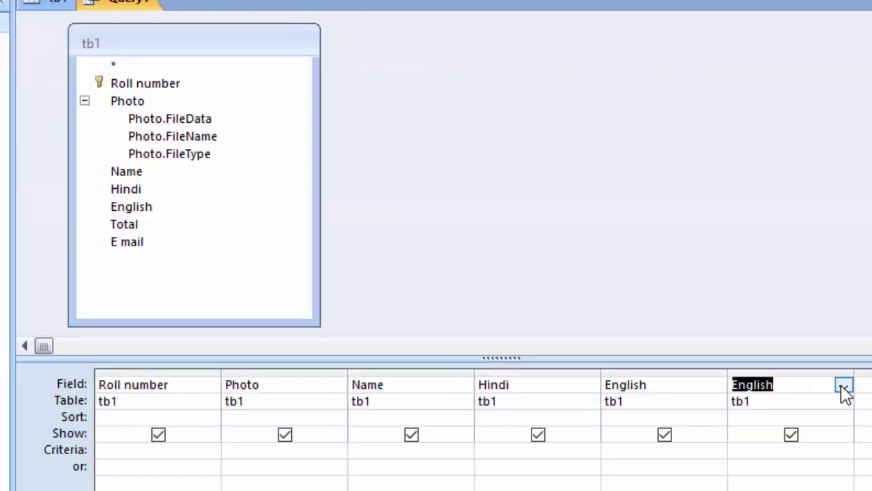
Set the sixth grid column to Total and the seventh to E mail.
{"action": "left_click", "coordinate": [840, 386]}
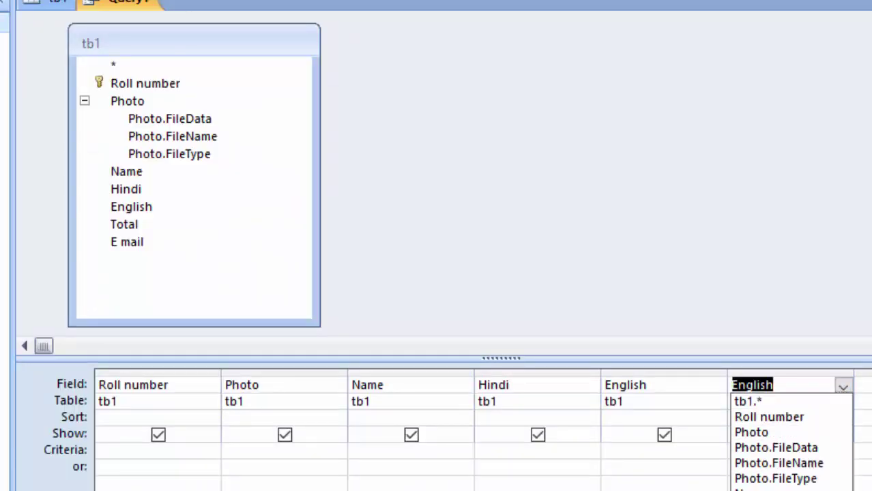
{"action": "left_click", "coordinate": [777, 488]}
{"action": "left_click", "coordinate": [865, 396]}
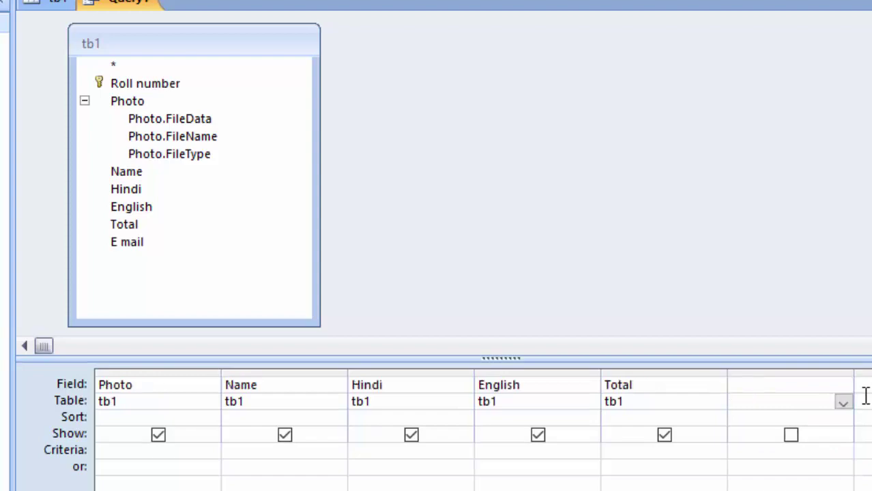
{"action": "left_click", "coordinate": [795, 386]}
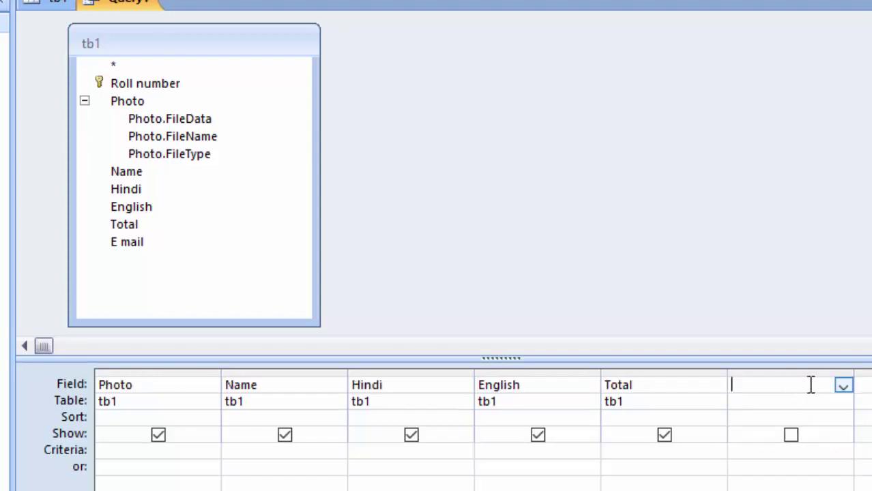
{"action": "left_click", "coordinate": [845, 387]}
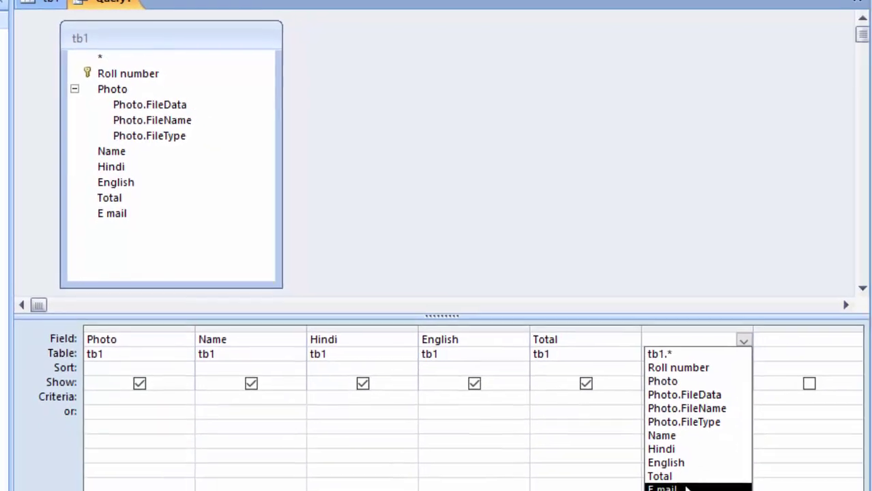
{"action": "left_click", "coordinate": [685, 484]}
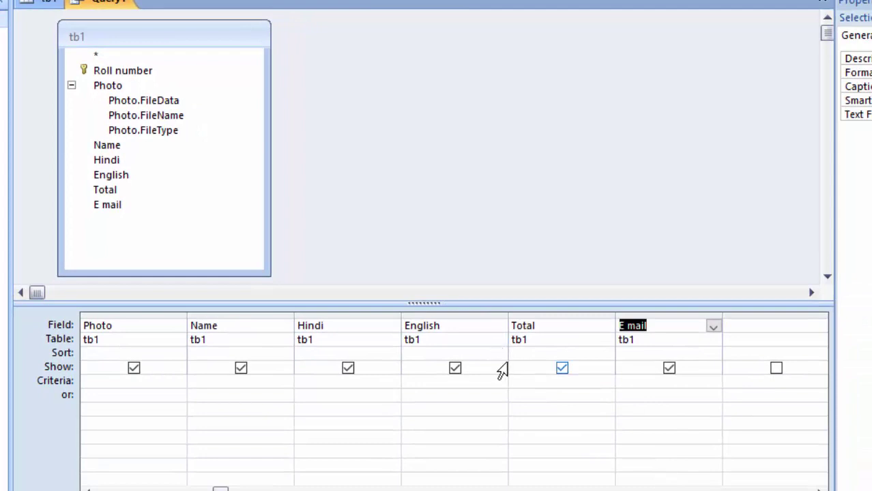
{"action": "left_click", "coordinate": [559, 328]}
{"action": "type", "text": ":"}
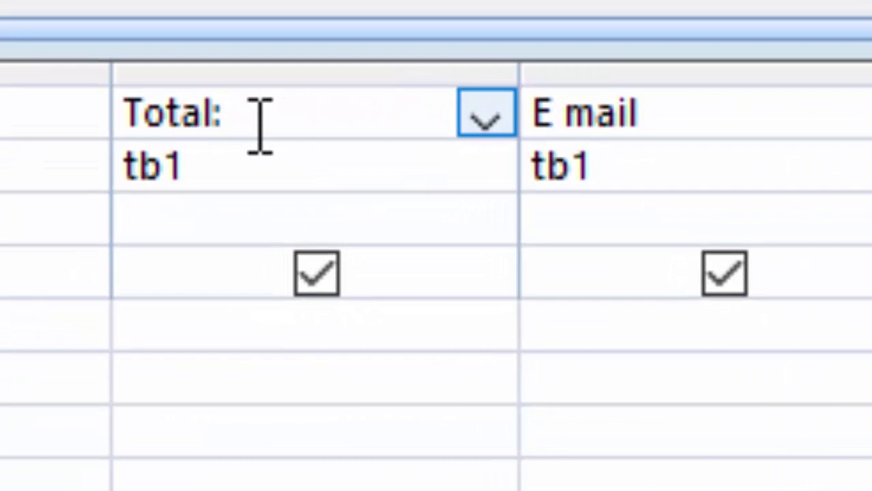
Enter Total:[Hindi]+[English] in the Total column using the Zoom box.
{"action": "right_click", "coordinate": [261, 126]}
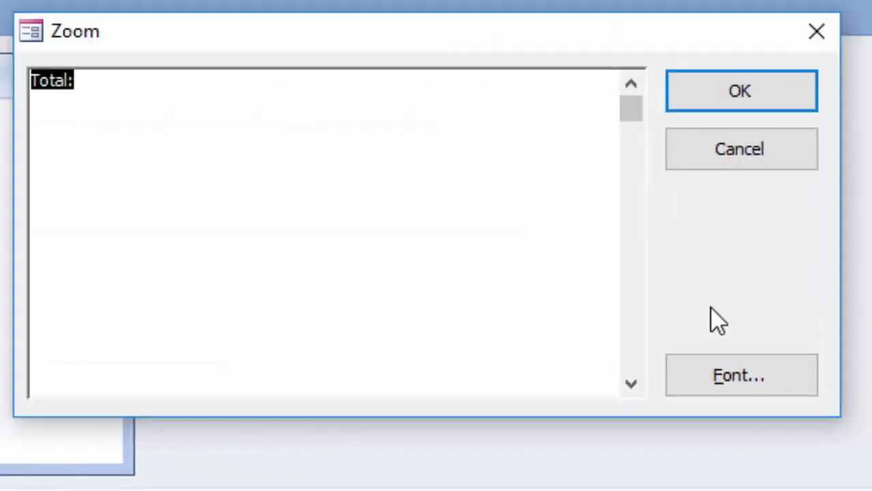
{"action": "left_click", "coordinate": [282, 218]}
{"action": "type", "text": "["}
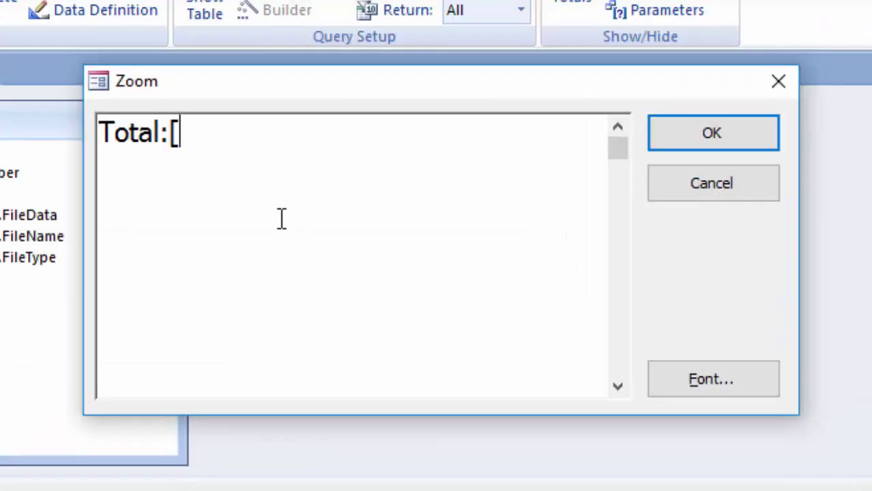
{"action": "type", "text": "Hin"}
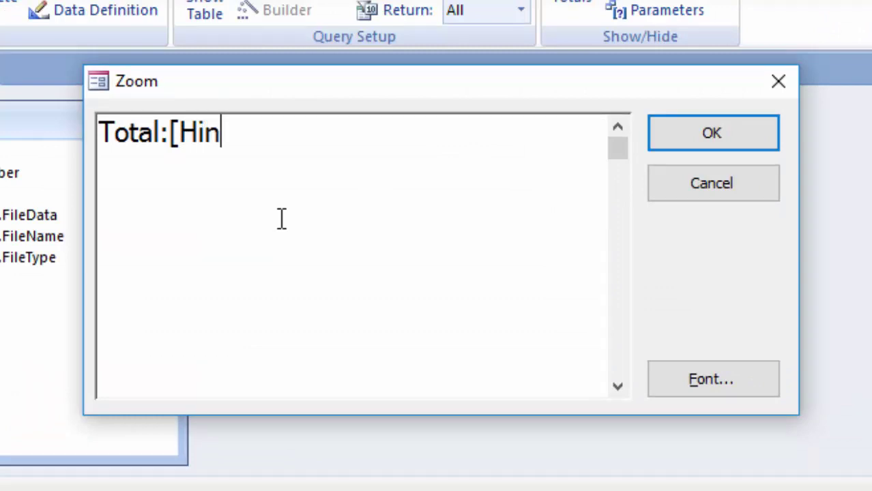
{"action": "type", "text": "di]"}
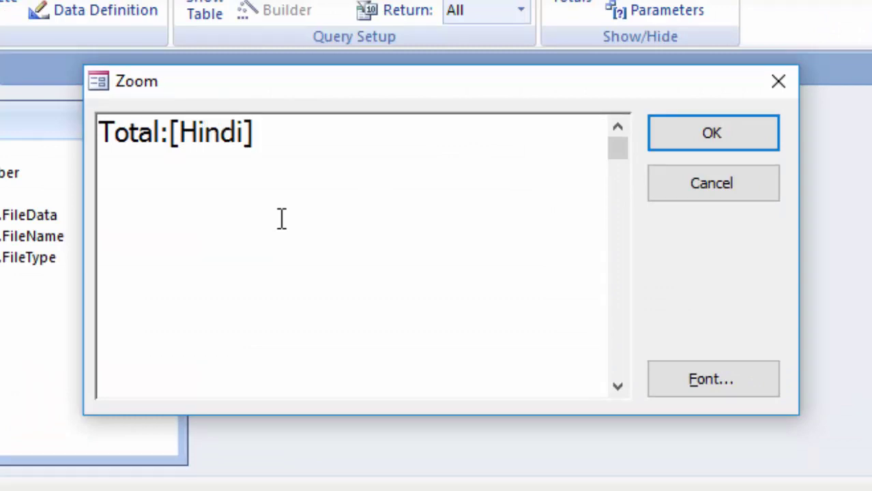
{"action": "type", "text": "+["}
{"action": "type", "text": "Englis"}
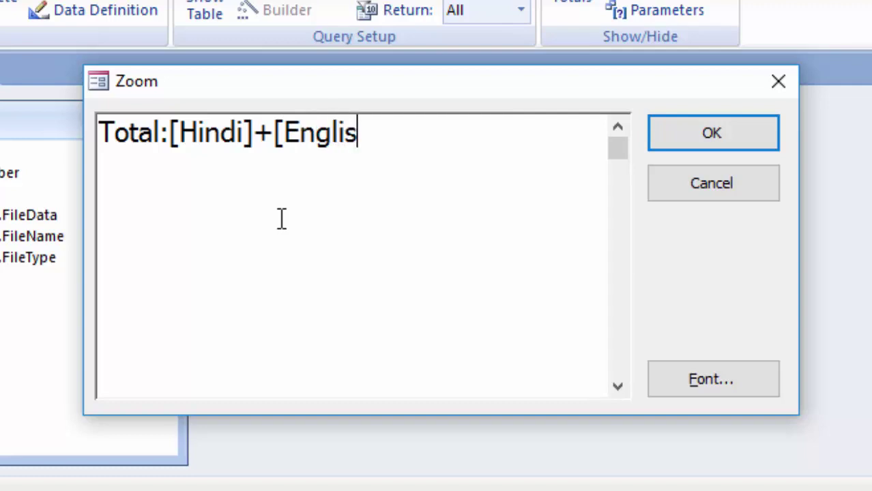
{"action": "type", "text": "h]"}
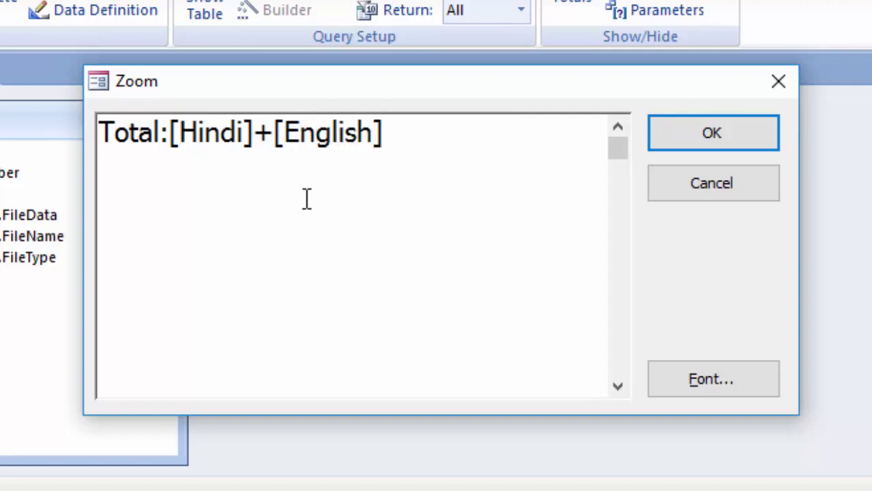
{"action": "left_click", "coordinate": [721, 131]}
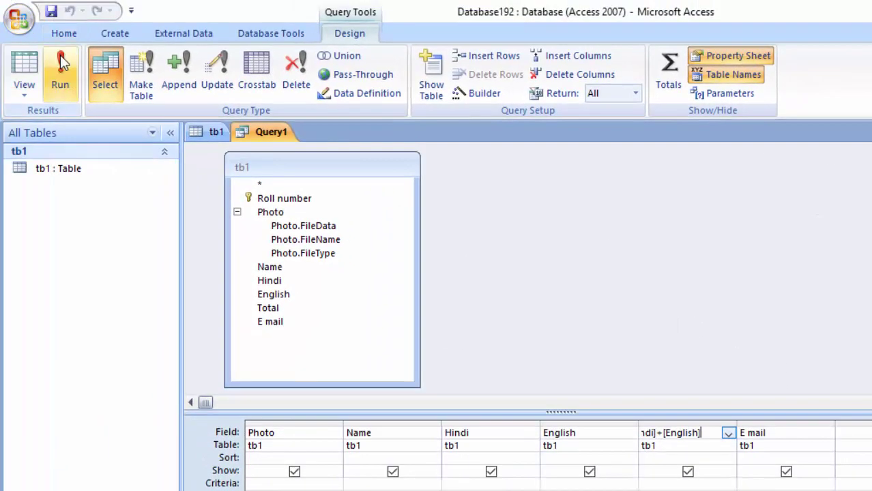
Run Query1 and slightly widen the Roll number column in its datasheet.
{"action": "left_click", "coordinate": [60, 55]}
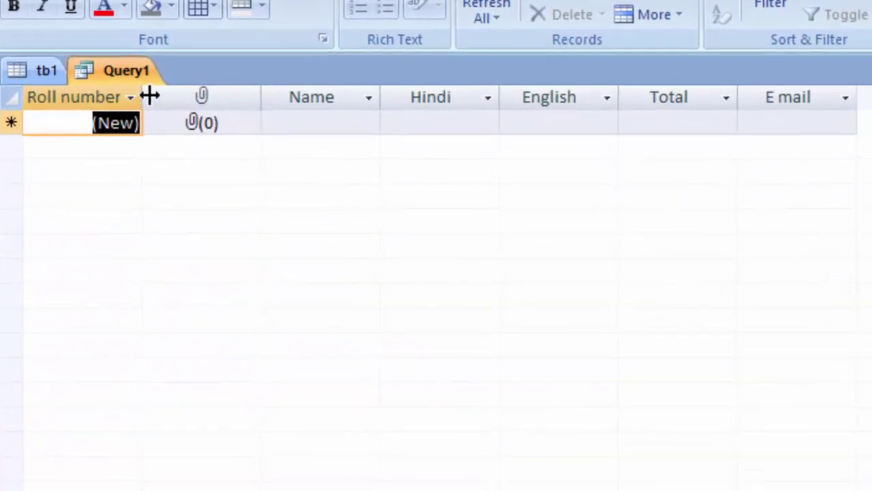
{"action": "left_click_drag", "start_coordinate": [142, 97], "coordinate": [150, 96]}
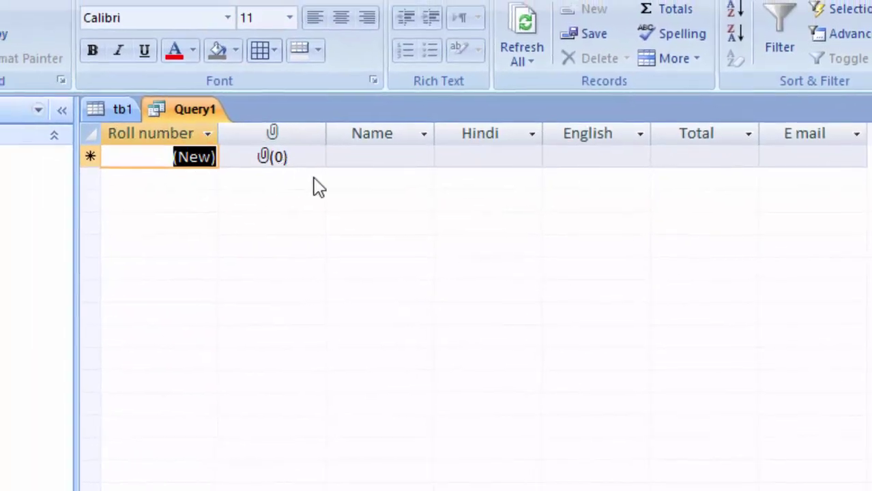
{"action": "left_click", "coordinate": [267, 164]}
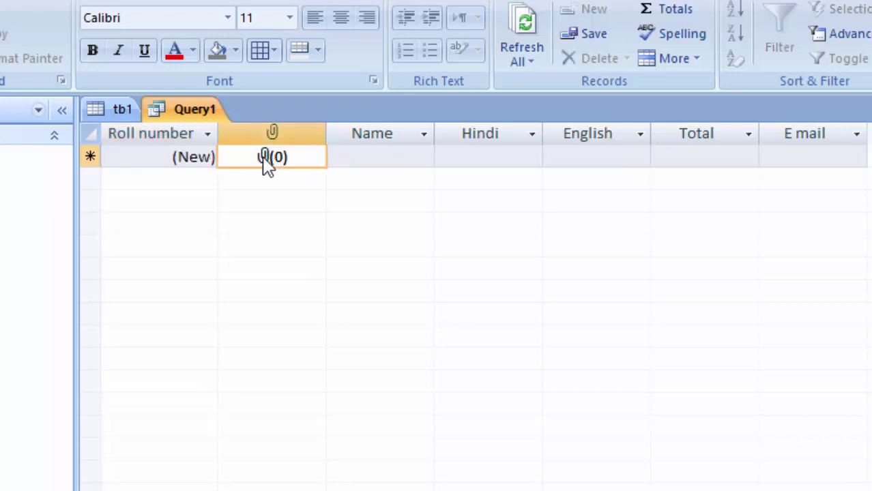
Add a record with a student's name, Hindi 56 and English 67, giving Total 123.
{"action": "double_click", "coordinate": [267, 164]}
{"action": "left_click", "coordinate": [580, 417]}
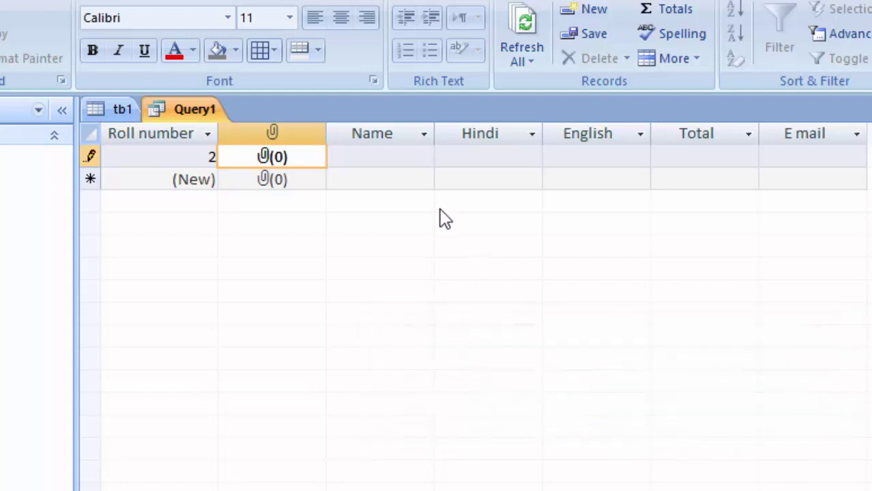
{"action": "left_click", "coordinate": [396, 163]}
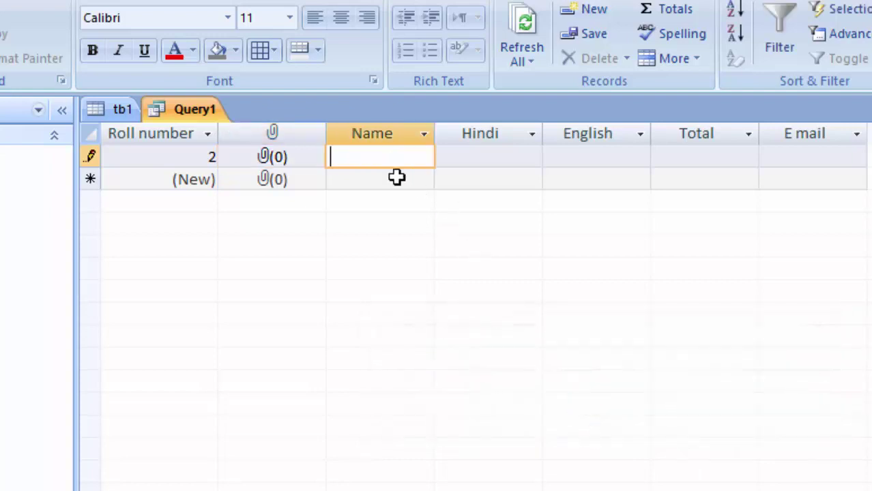
{"action": "type", "text": "R"}
{"action": "type", "text": "am"}
{"action": "key", "text": "Tab"}
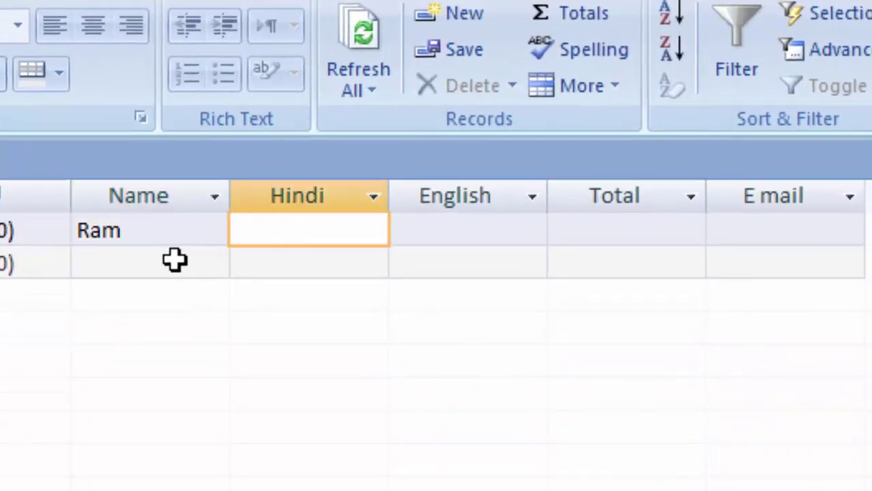
{"action": "type", "text": "5"}
{"action": "type", "text": "6"}
{"action": "key", "text": "Tab"}
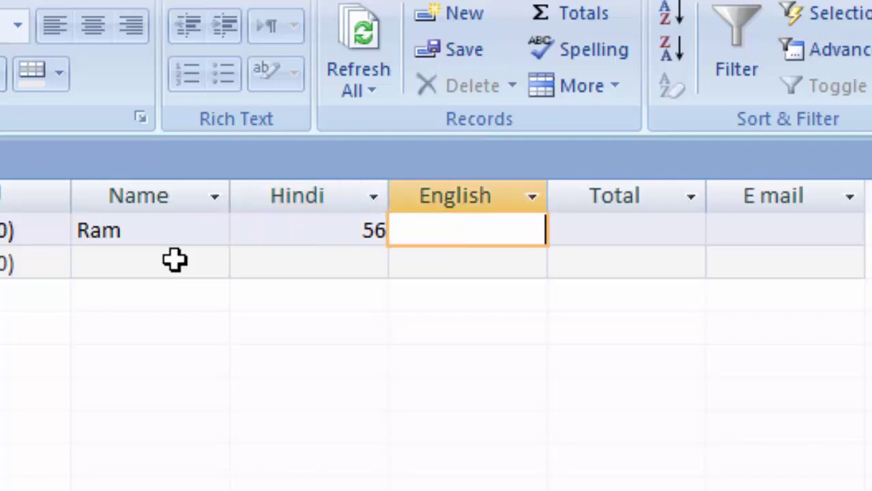
{"action": "type", "text": "67"}
{"action": "key", "text": "Tab"}
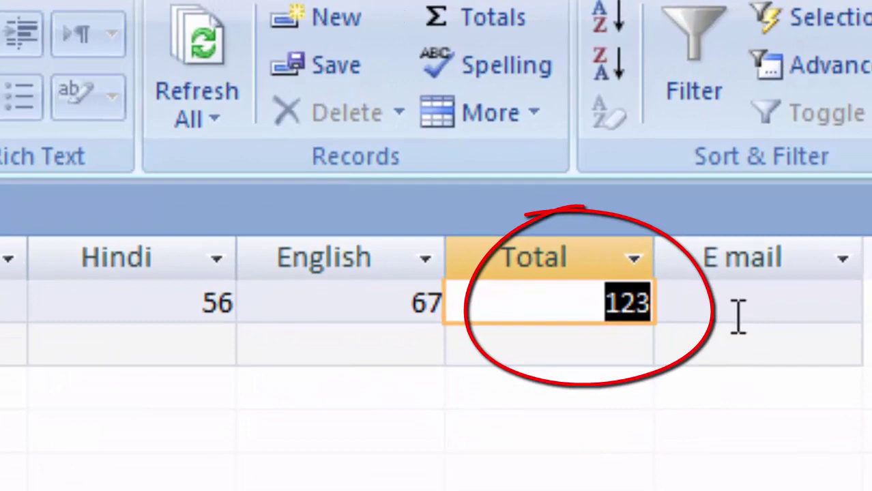
{"action": "left_click", "coordinate": [739, 315]}
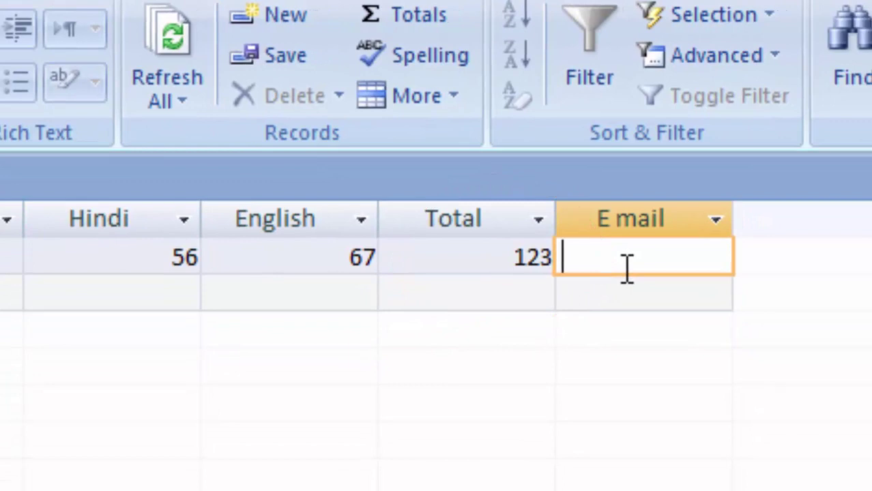
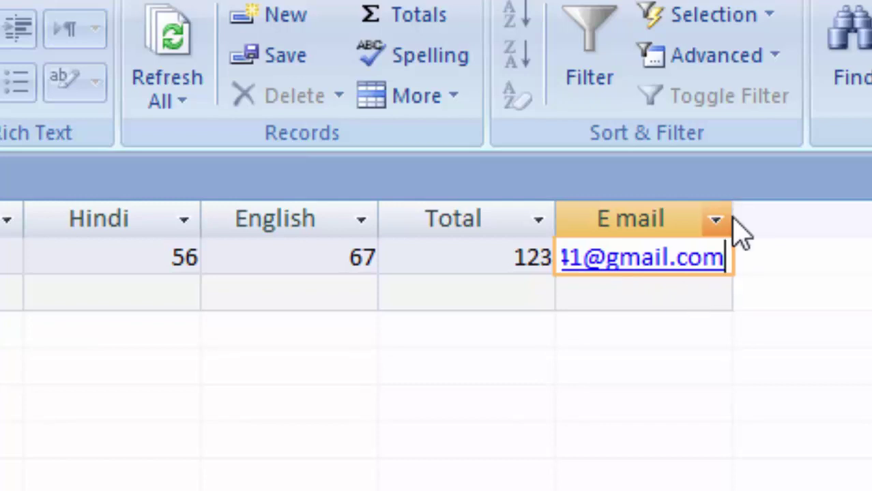
Enter the student's e-mail address, widen the E mail column, and test the hyperlink.
{"action": "mouse_move", "coordinate": [732, 217]}
{"action": "left_mouse_down"}
{"action": "mouse_move", "coordinate": [759, 251]}
{"action": "mouse_move", "coordinate": [816, 284]}
{"action": "left_mouse_up"}
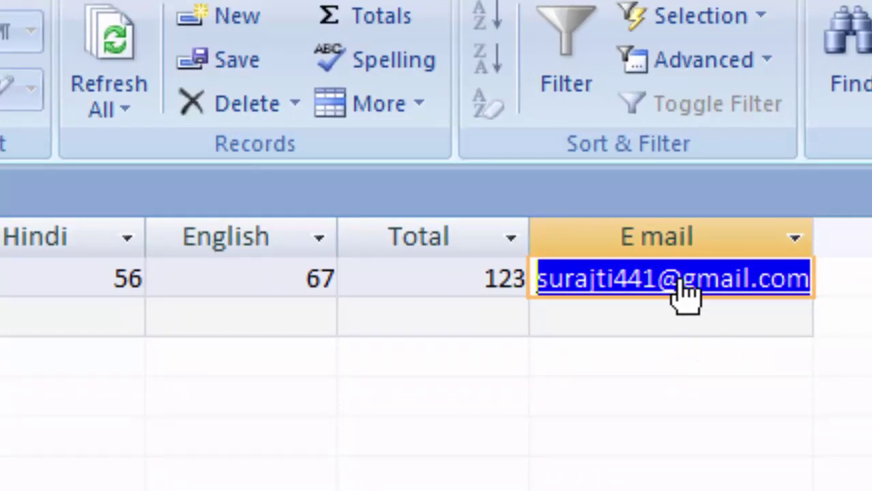
{"action": "left_click", "coordinate": [684, 283]}
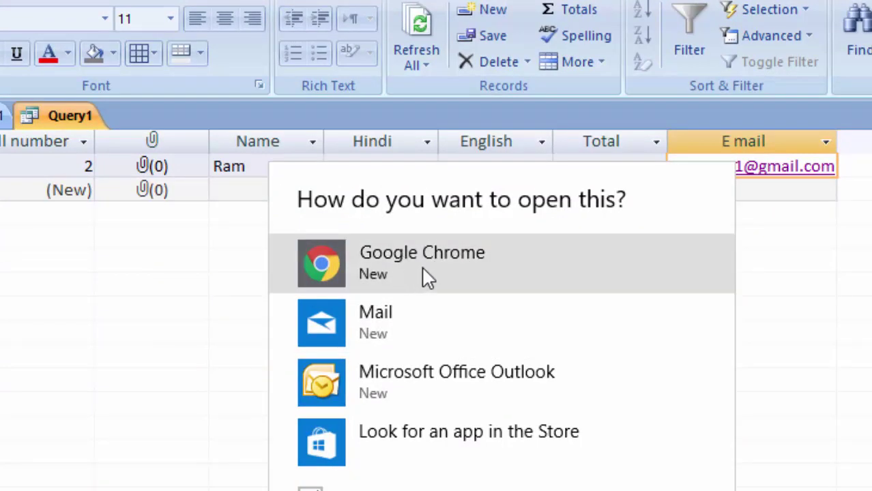
{"action": "left_click", "coordinate": [806, 346]}
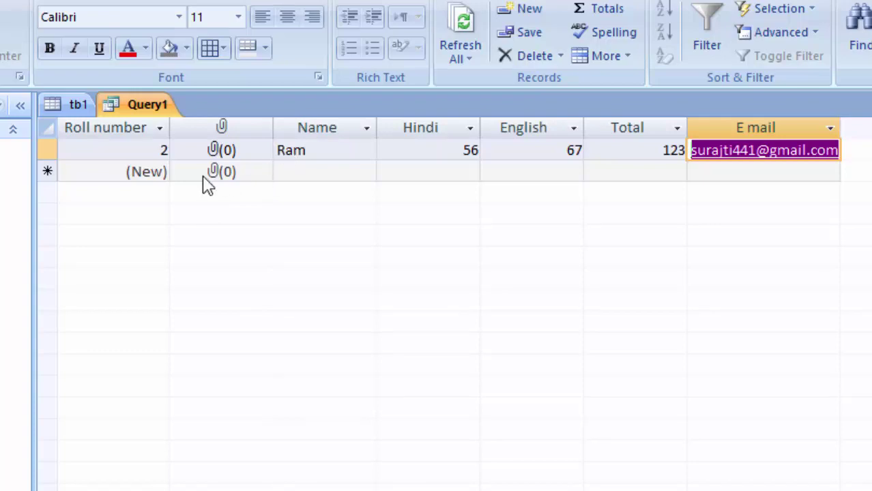
Start the second student record by entering the student's name in the new row.
{"action": "left_click", "coordinate": [308, 173]}
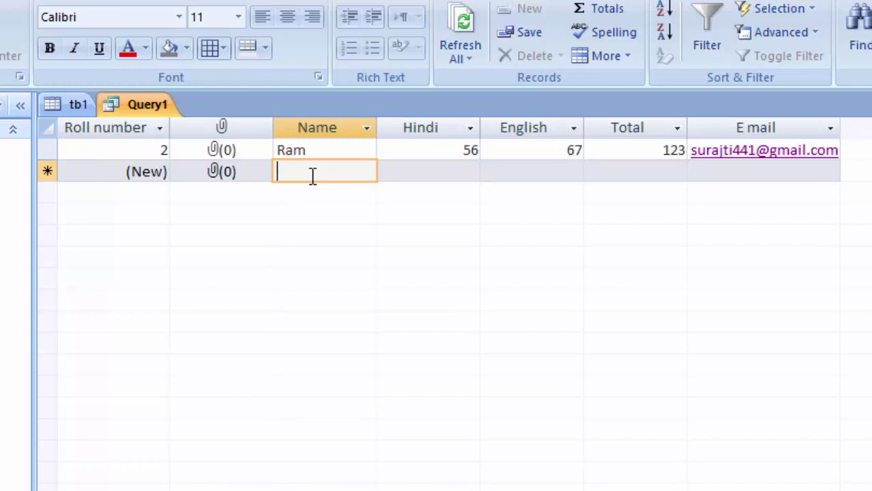
{"action": "type", "text": "Suraj"}
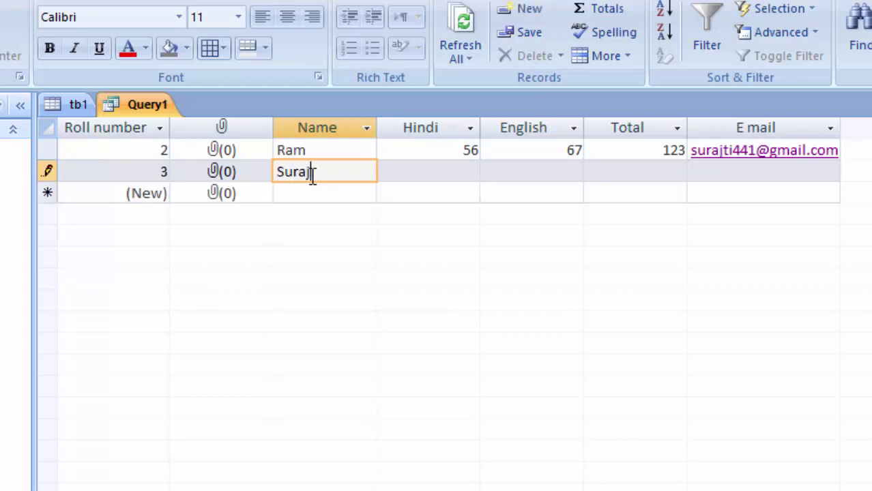
{"action": "key", "text": "Tab"}
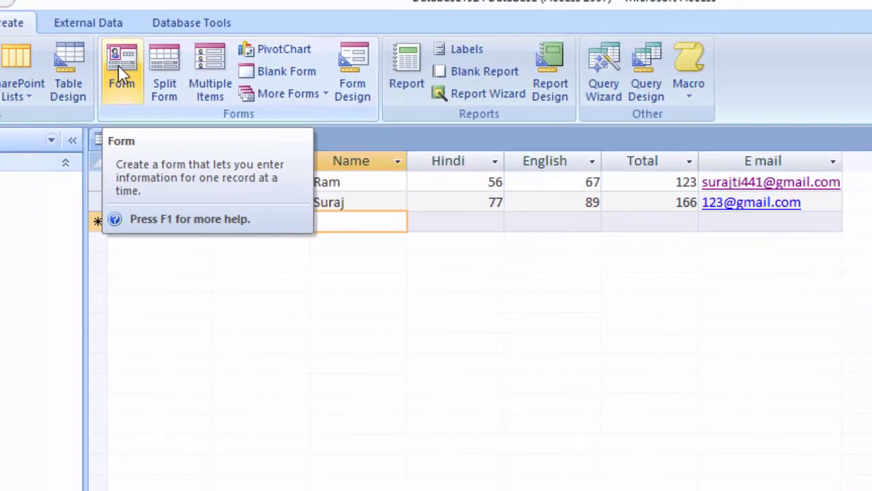
Build a form from the query, saving Query1 as 'Addition' when prompted.
{"action": "left_click", "coordinate": [118, 65]}
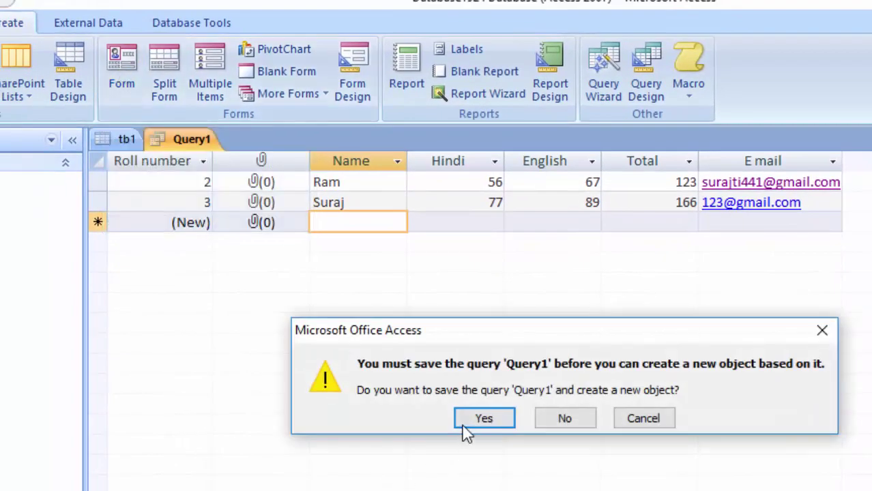
{"action": "left_click", "coordinate": [481, 420]}
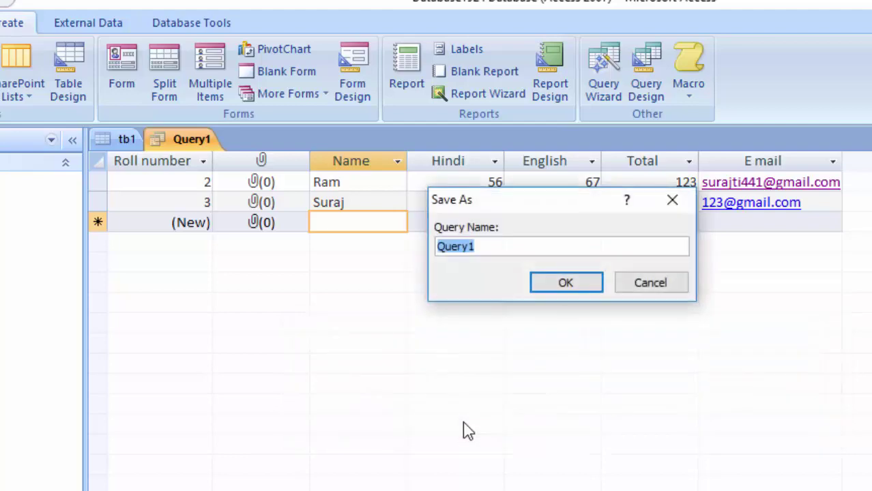
{"action": "key", "text": "BackSpace"}
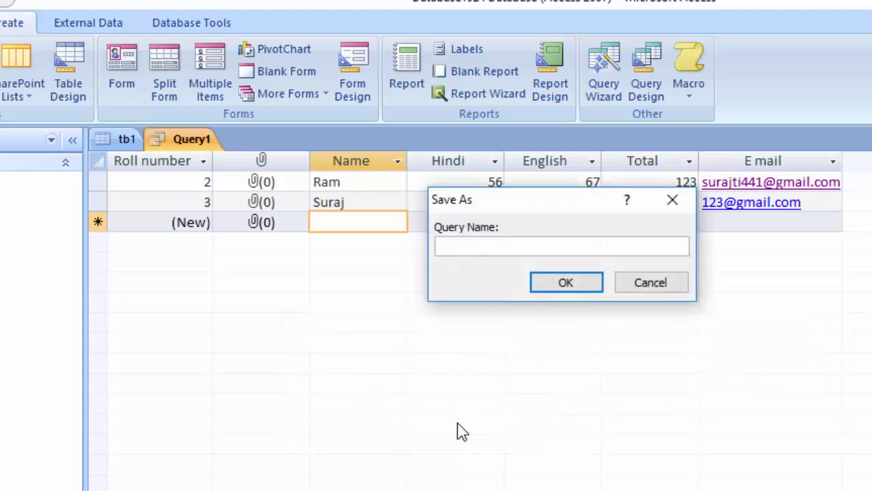
{"action": "type", "text": "Ad"}
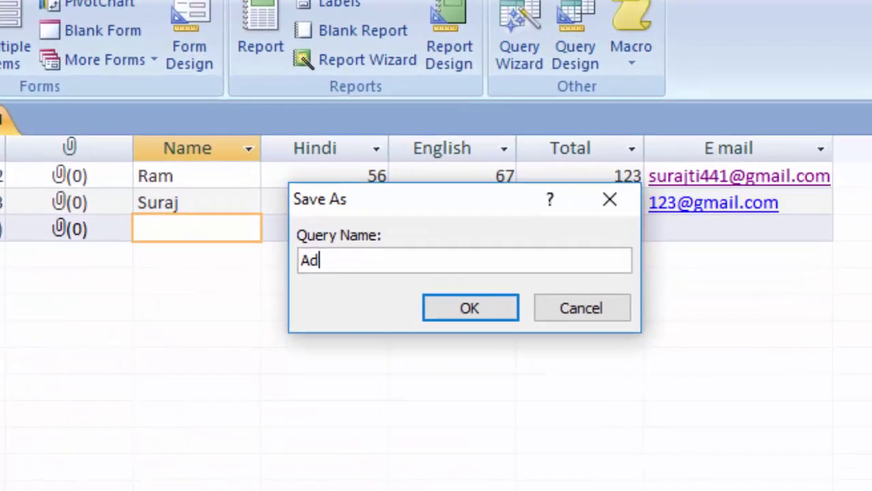
{"action": "type", "text": "dition"}
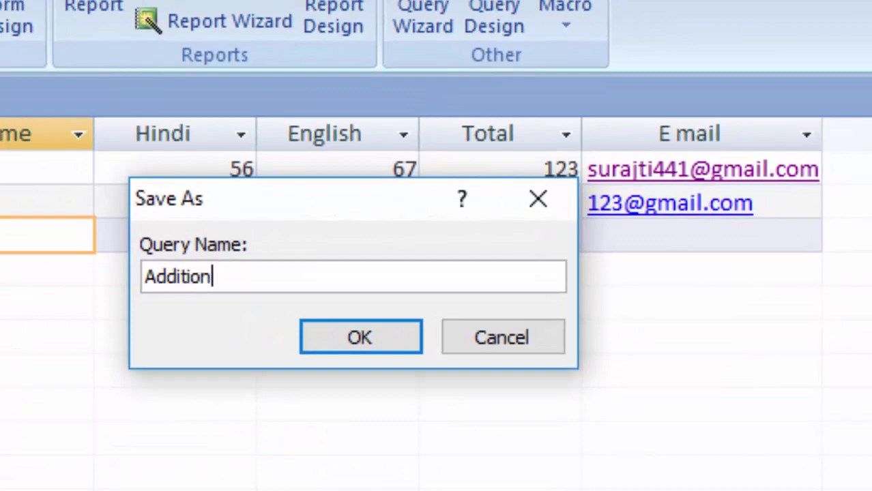
{"action": "key", "text": "Return"}
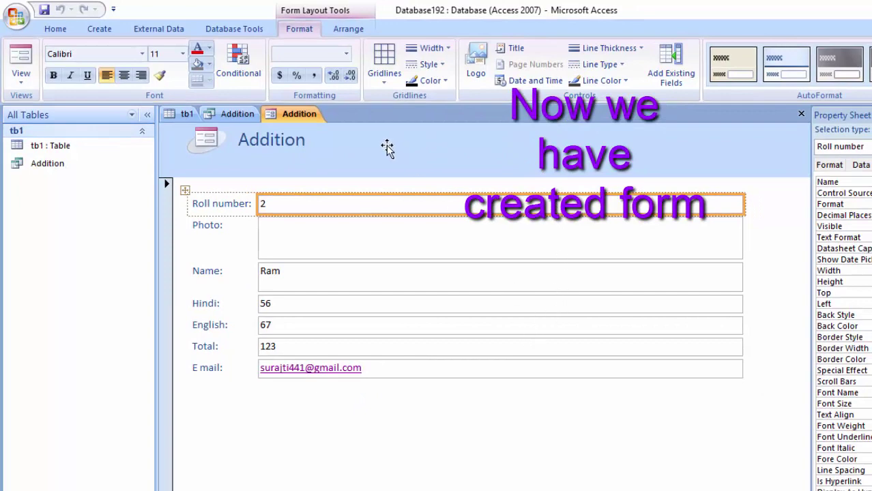
Colour the Addition form's title band green and its heading text red.
{"action": "left_click", "coordinate": [327, 155]}
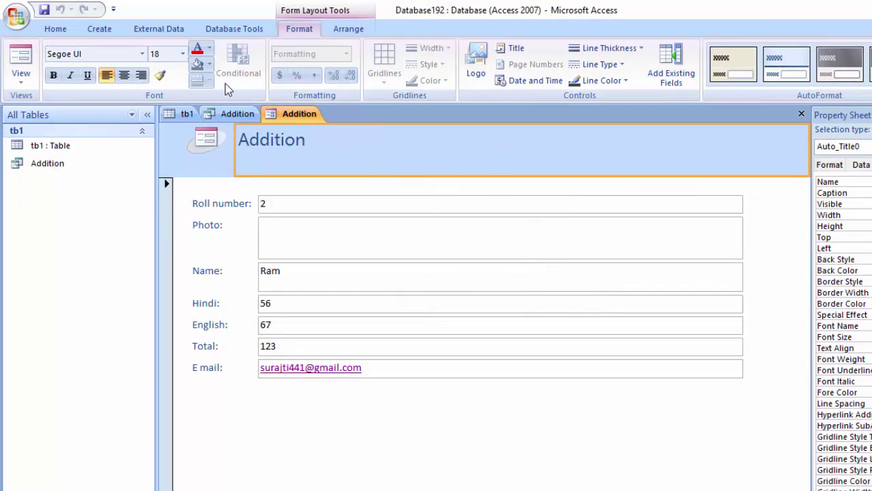
{"action": "left_click", "coordinate": [208, 64]}
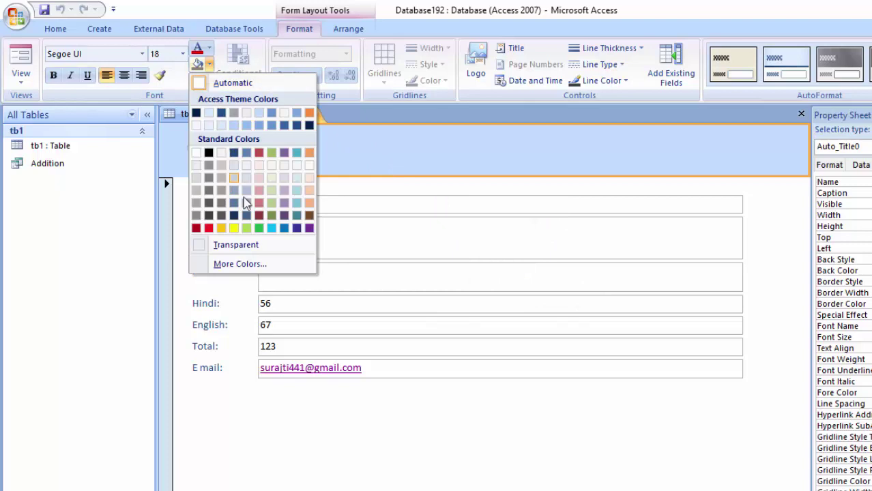
{"action": "left_click", "coordinate": [246, 229]}
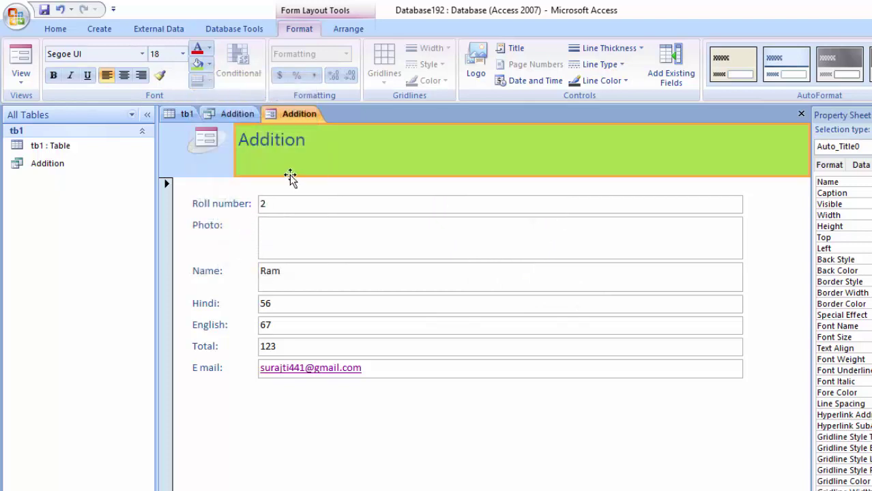
{"action": "double_click", "coordinate": [306, 142]}
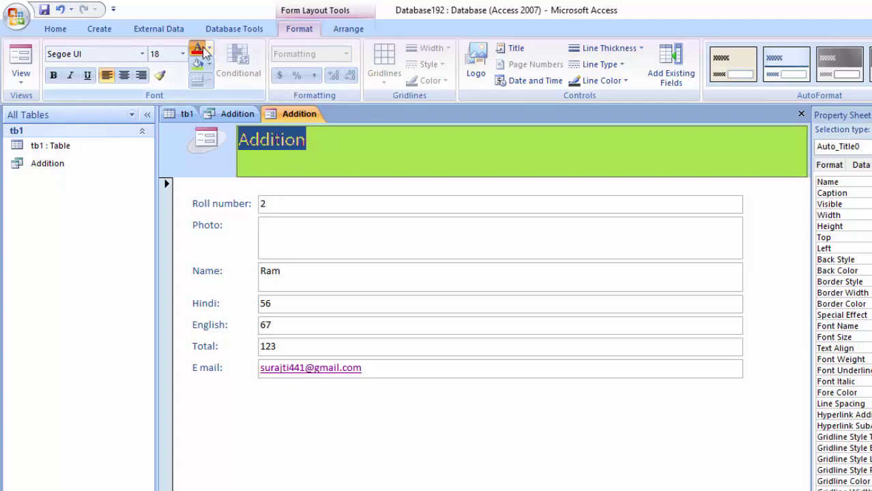
{"action": "left_click", "coordinate": [310, 160]}
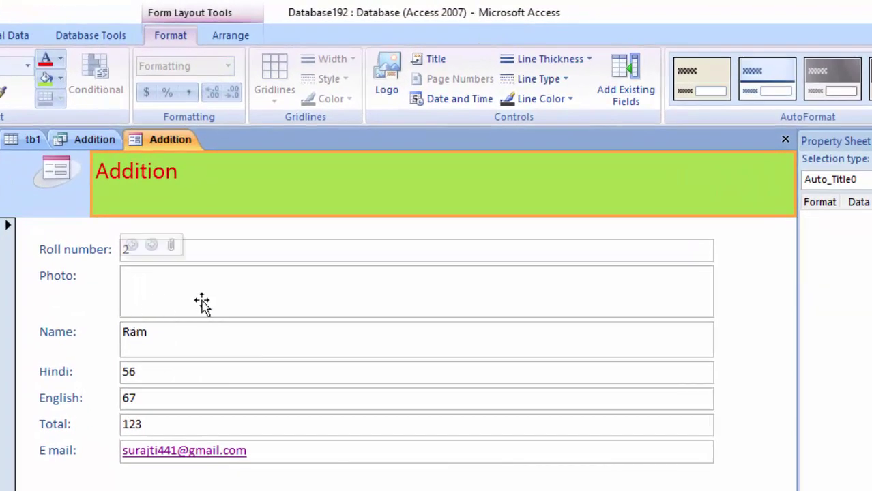
Attach a PSD image to the Photo field, then page forward to a blank record 3 of 3.
{"action": "left_click", "coordinate": [191, 295]}
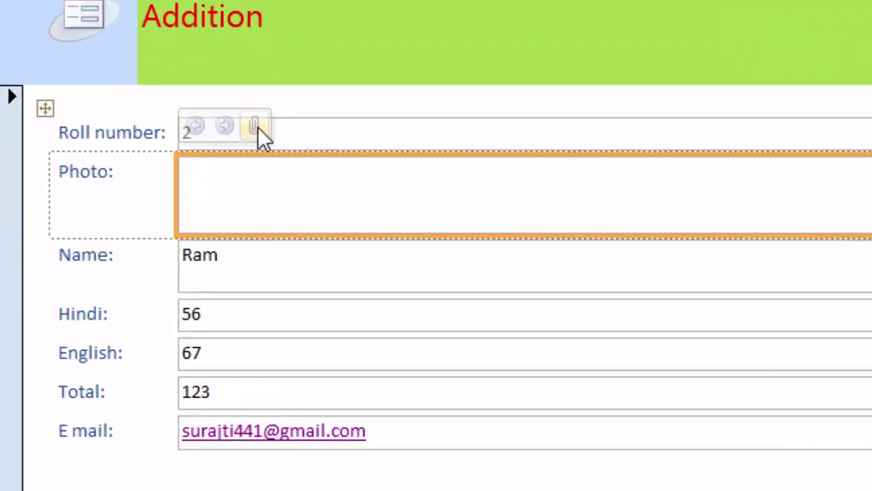
{"action": "left_click", "coordinate": [256, 127]}
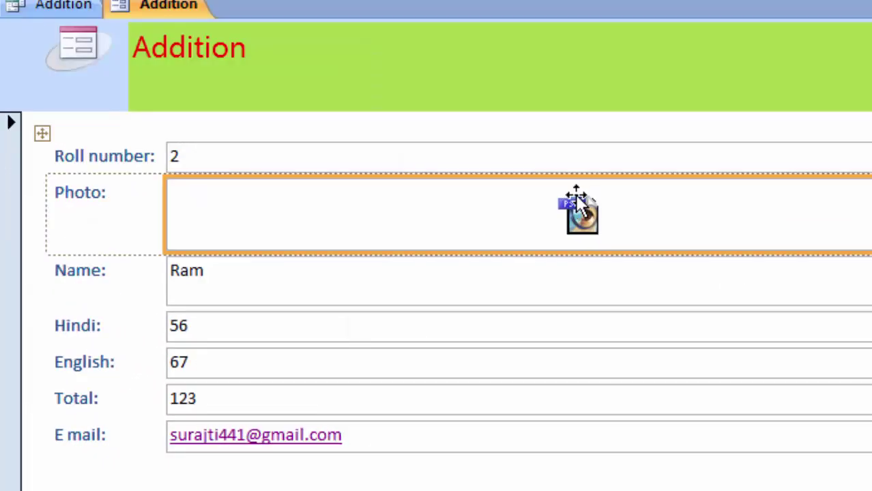
{"action": "left_click_drag", "start_coordinate": [579, 212], "coordinate": [554, 235]}
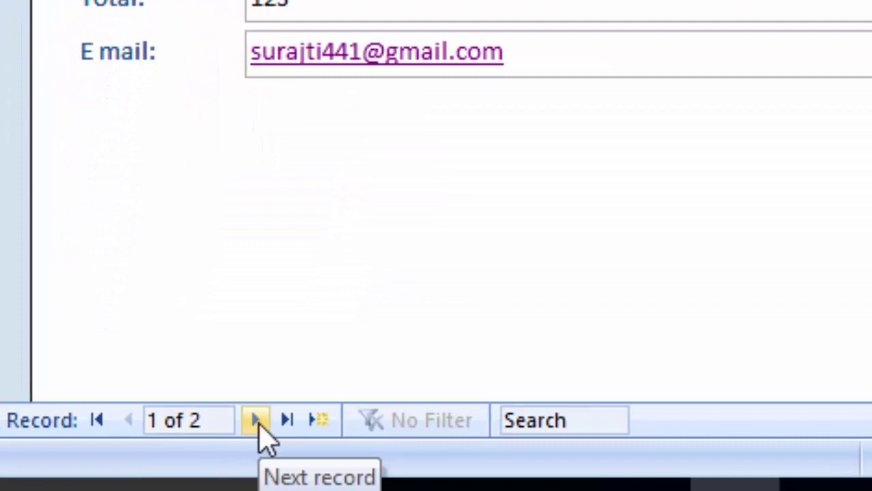
{"action": "left_click", "coordinate": [258, 424]}
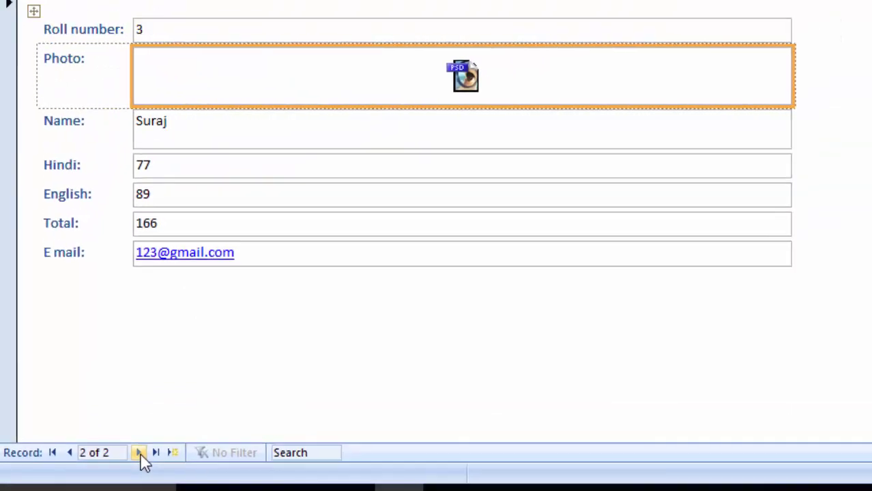
{"action": "left_click", "coordinate": [140, 452]}
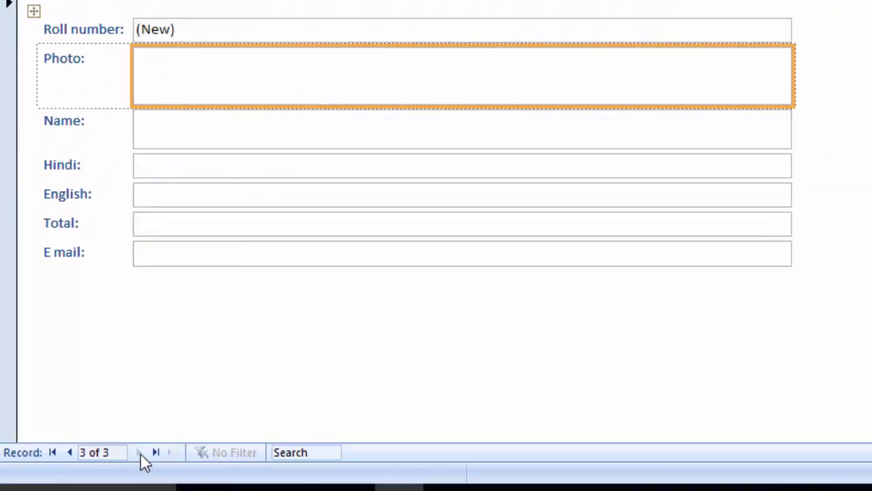